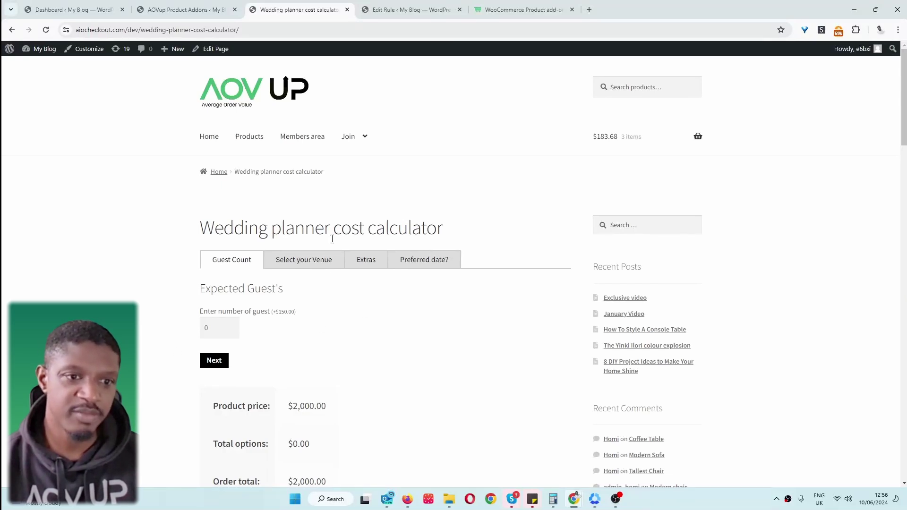
Review the wedding planner calculator's base pricing and enter 6 as the number of guests.
scroll(407, 312, "down", 2)
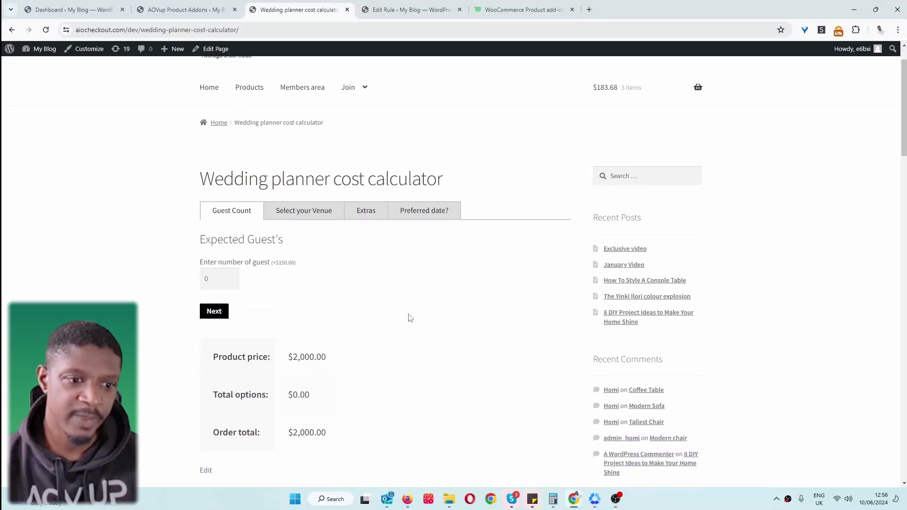
left_click_drag(290, 321, 354, 325)
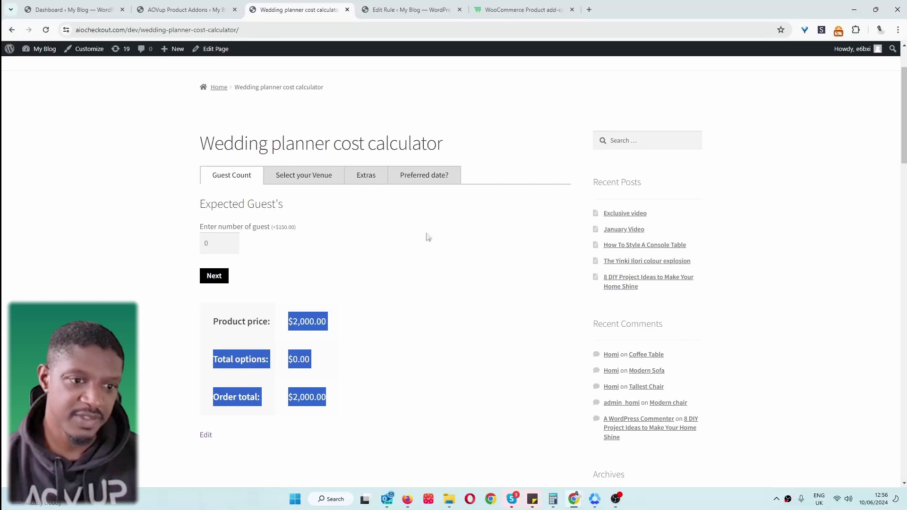
left_click(379, 271)
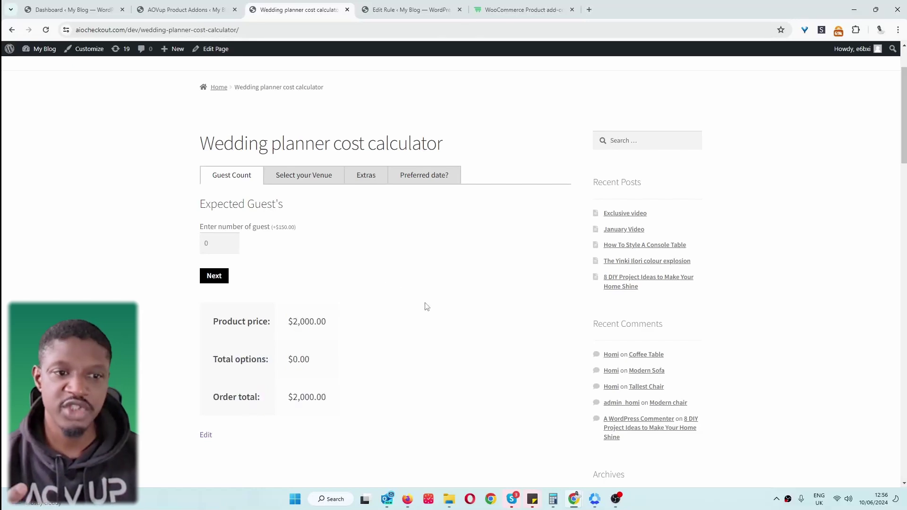
key("Tab")
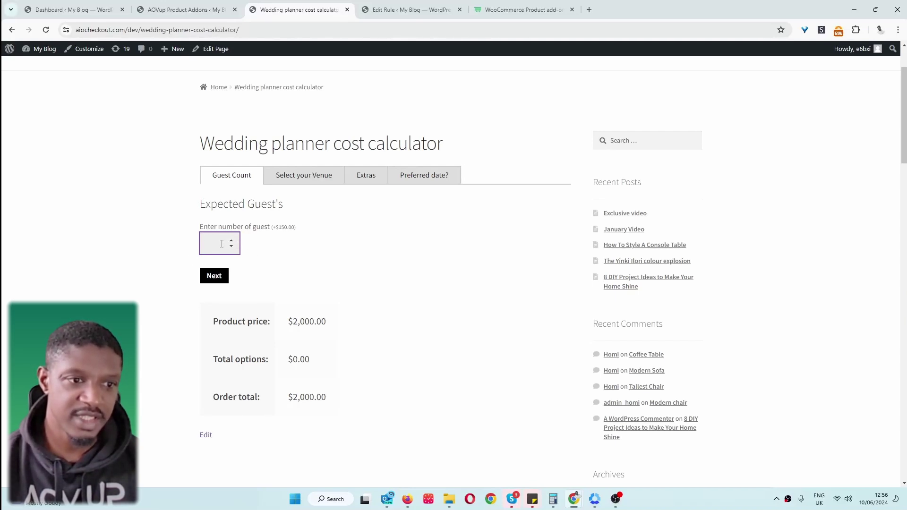
type("6")
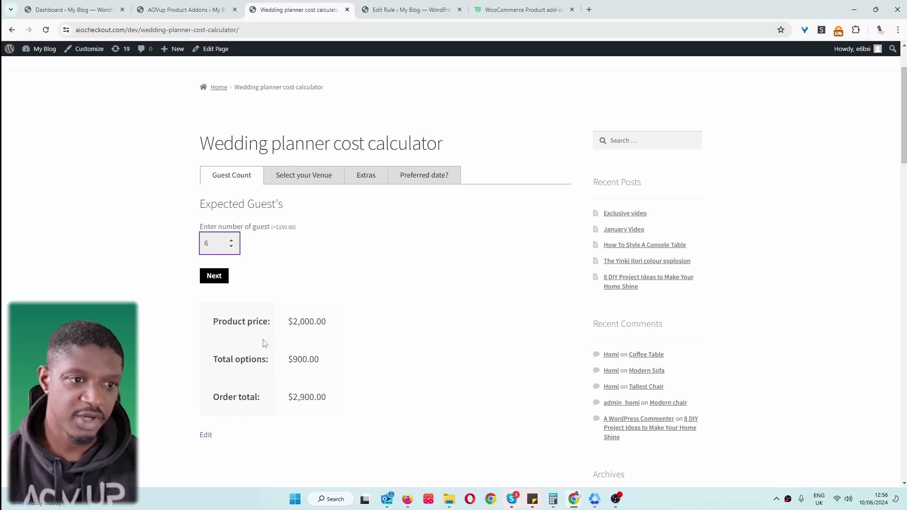
Change the number of guests to 1 and check how the options total responds.
left_click_drag(216, 246, 188, 237)
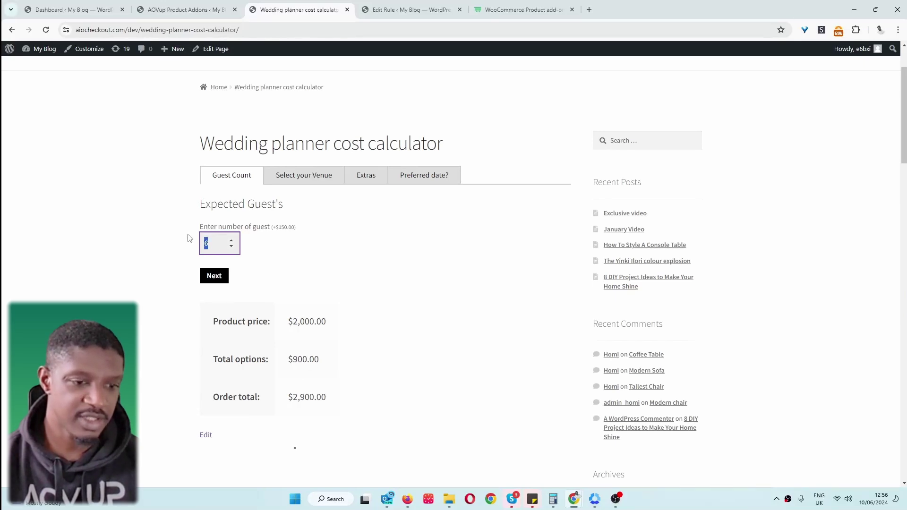
type("1")
left_click(340, 262)
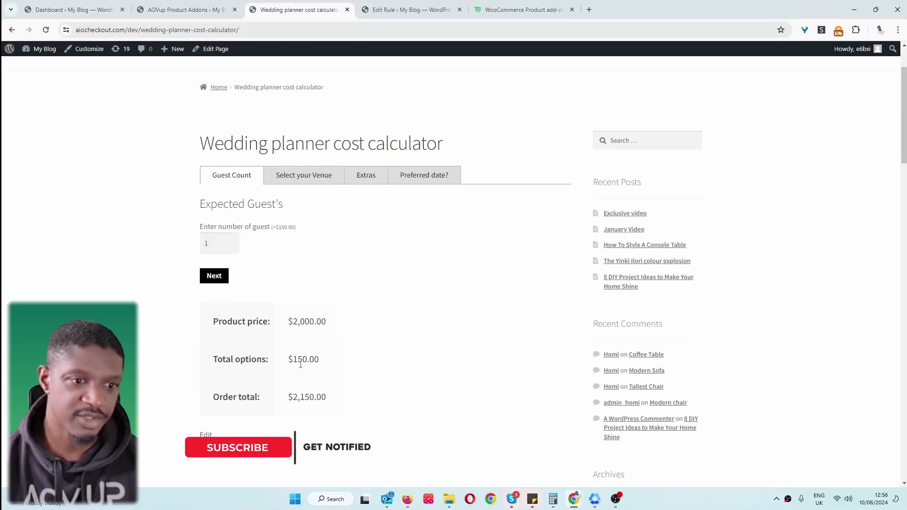
left_click_drag(293, 357, 338, 365)
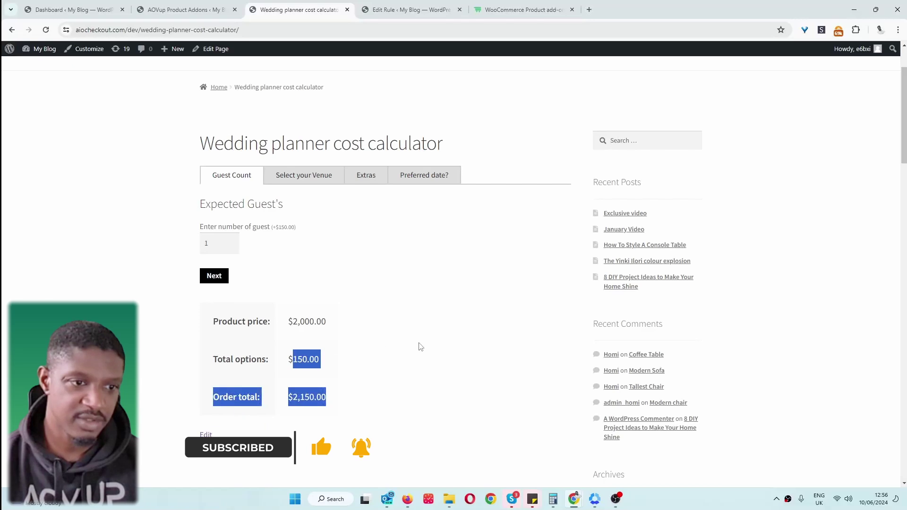
Set the number of guests to 6 and continue to the venue selection.
left_click_drag(213, 243, 135, 236)
type("6")
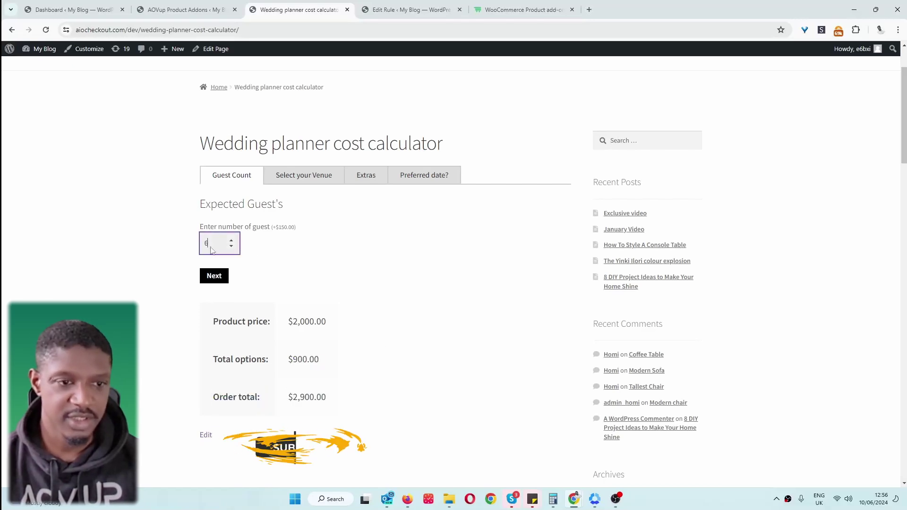
left_click(214, 275)
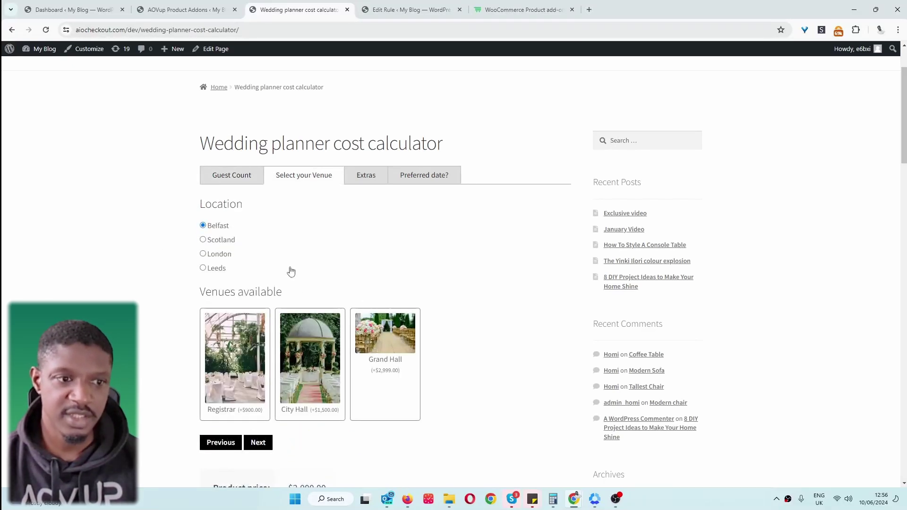
Choose London as the location and City Hall as the venue, and continue to the extras.
left_click(211, 253)
scroll(212, 253, "down", 2)
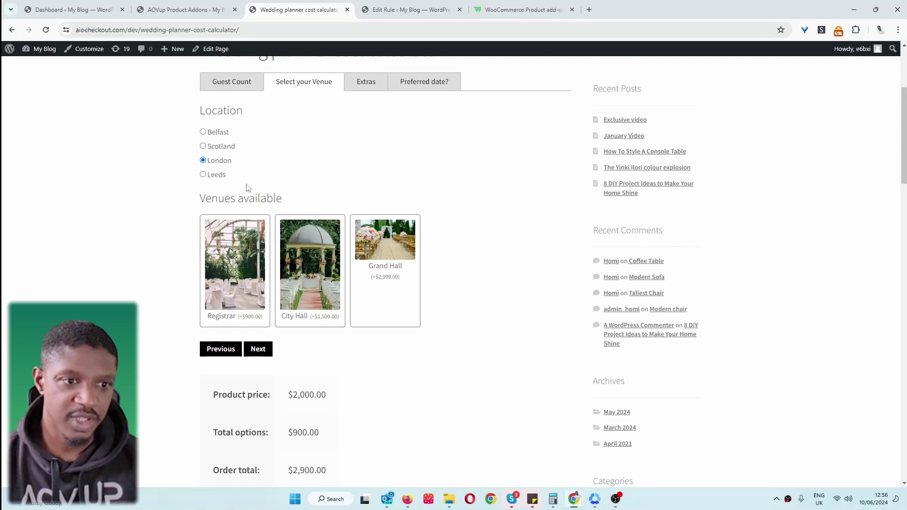
left_click(308, 273)
scroll(355, 258, "down", 2)
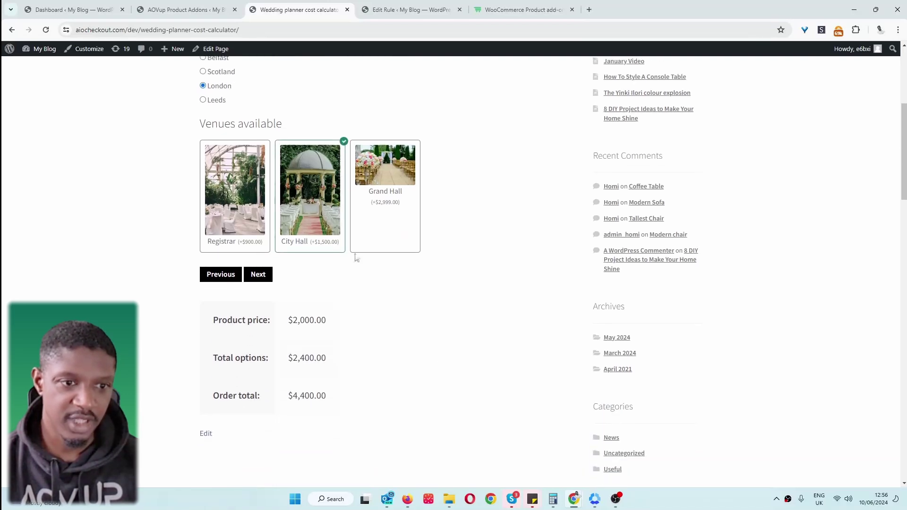
scroll(309, 326, "up", 1)
left_click(258, 327)
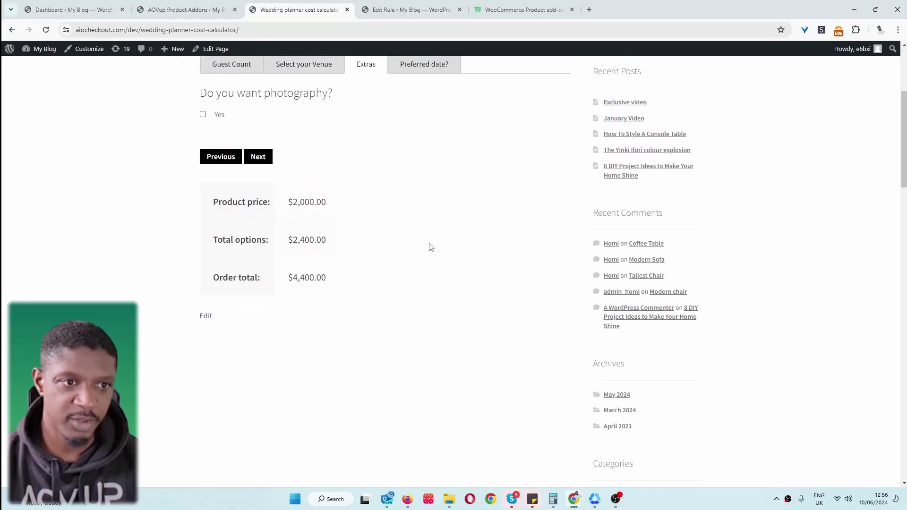
Request photography for 7 hours and continue to the preferred date.
scroll(427, 250, "up", 2)
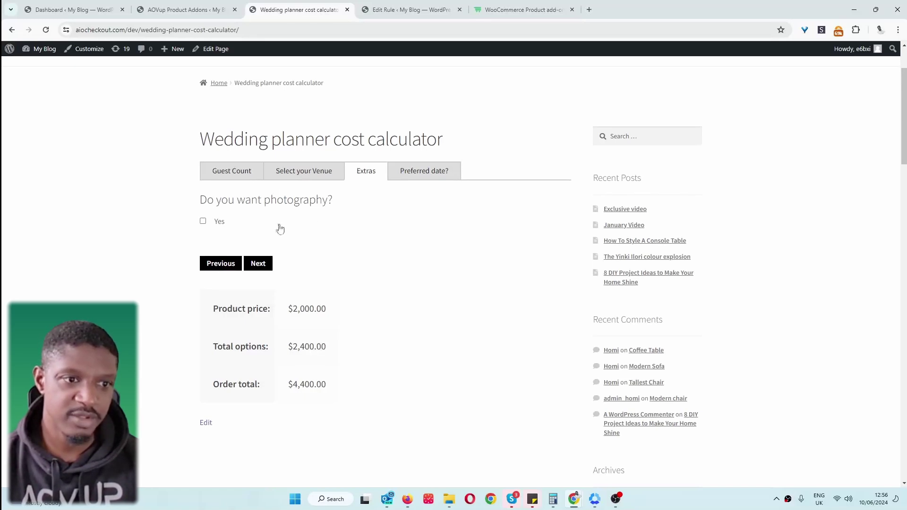
left_click(203, 221)
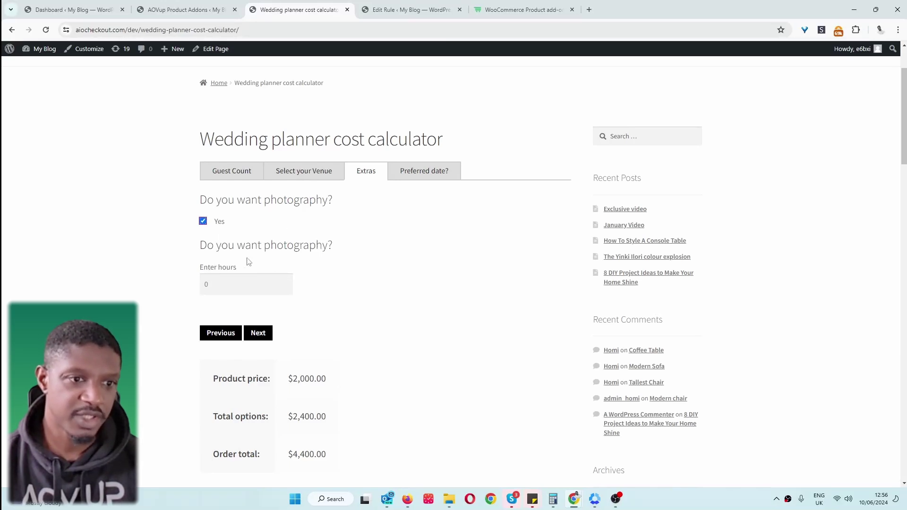
left_click(204, 288)
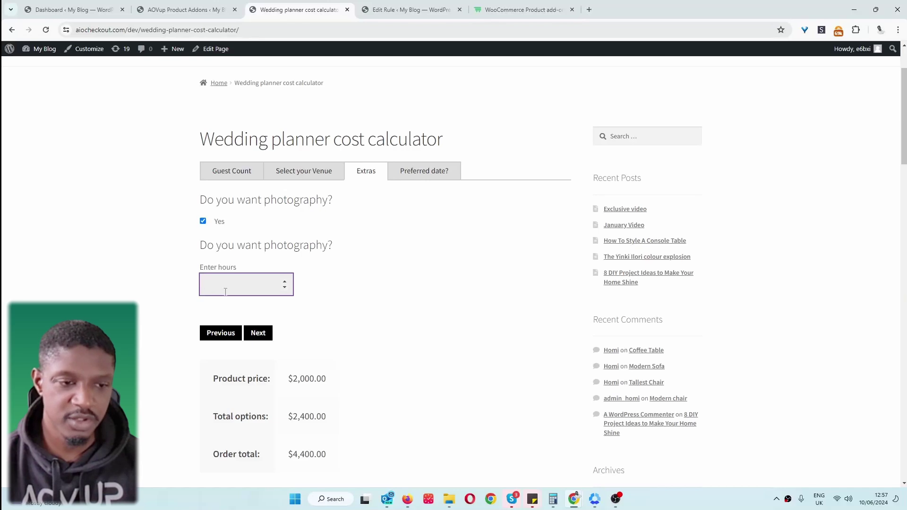
left_click(392, 308)
left_click_drag(293, 417, 314, 417)
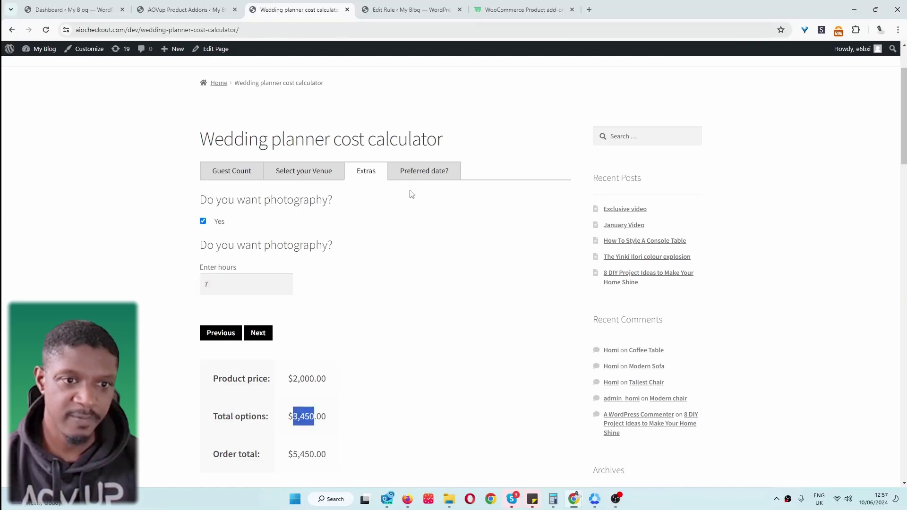
left_click(259, 333)
Set the ideal wedding date to 20 December 2024.
left_click(292, 232)
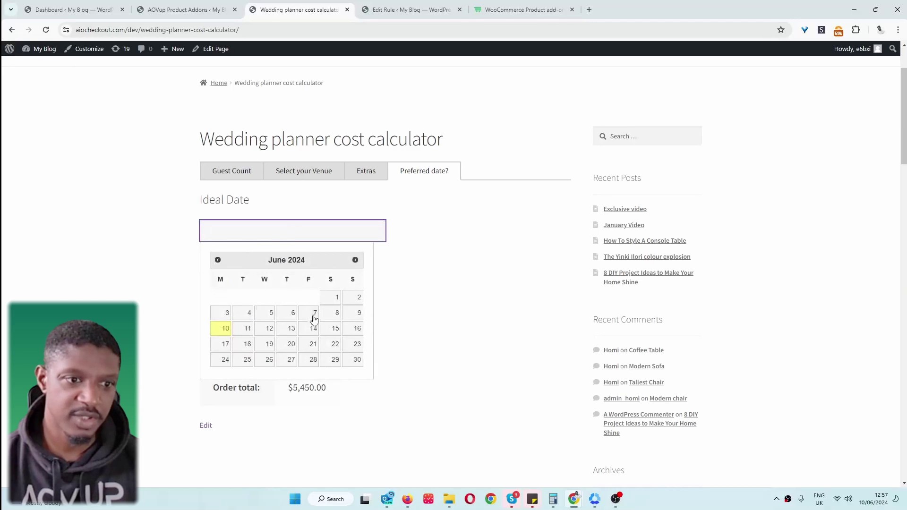
left_click(355, 261)
left_click(355, 261)
left_click(355, 260)
left_click(355, 260)
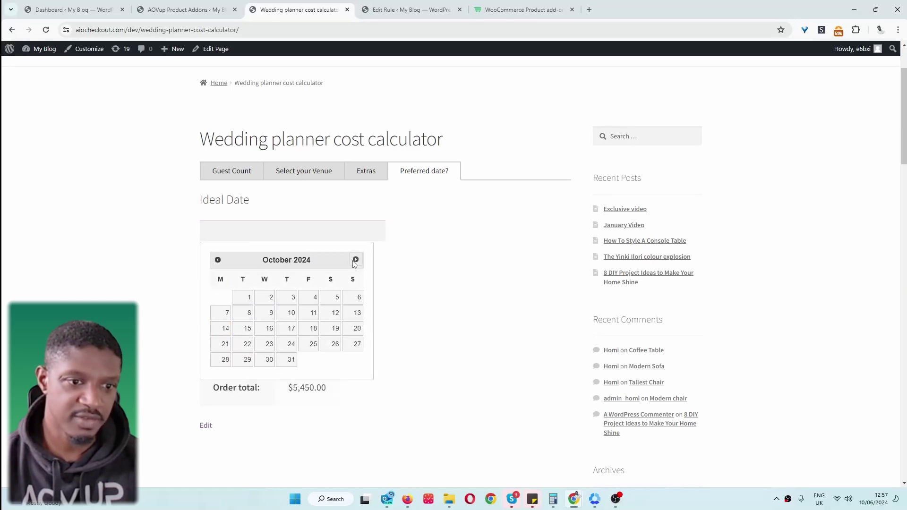
left_click(355, 260)
left_click(356, 261)
left_click(314, 344)
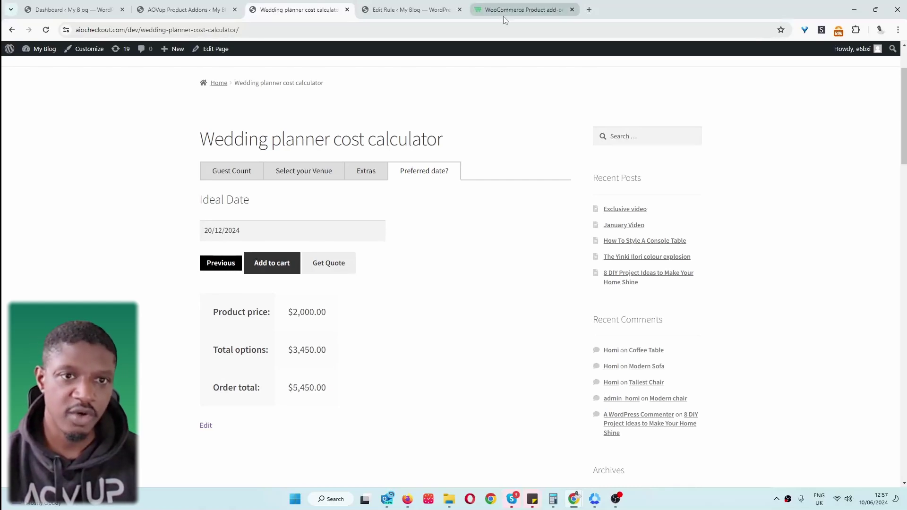
Look over the AOV UP product add-ons plugin page and its web address.
left_click(514, 11)
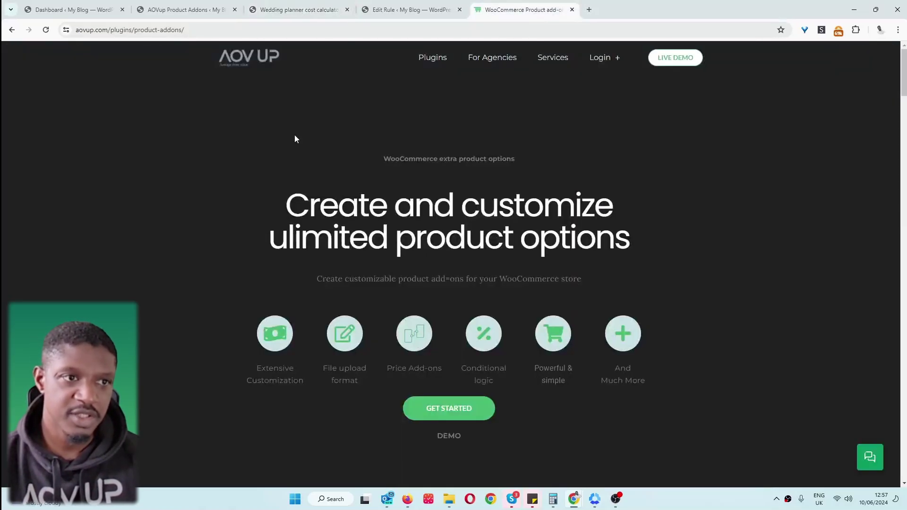
left_click_drag(76, 29, 131, 30)
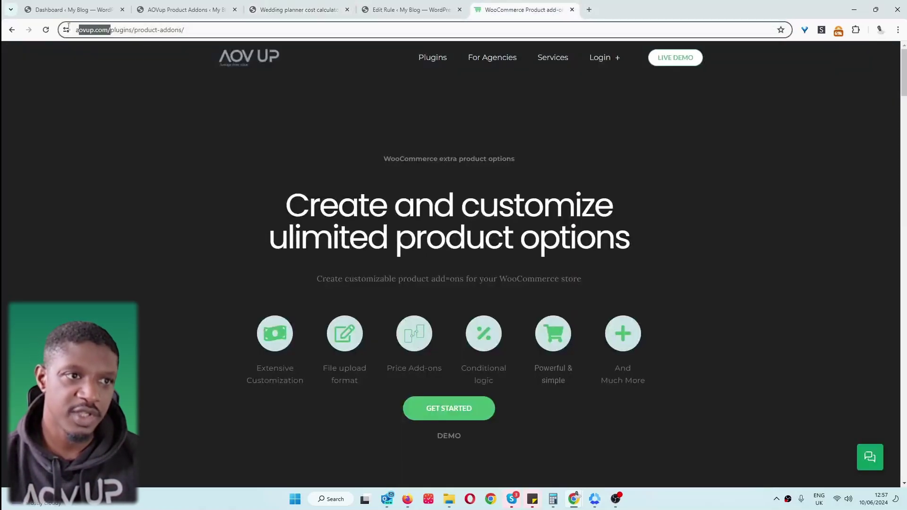
left_click(336, 107)
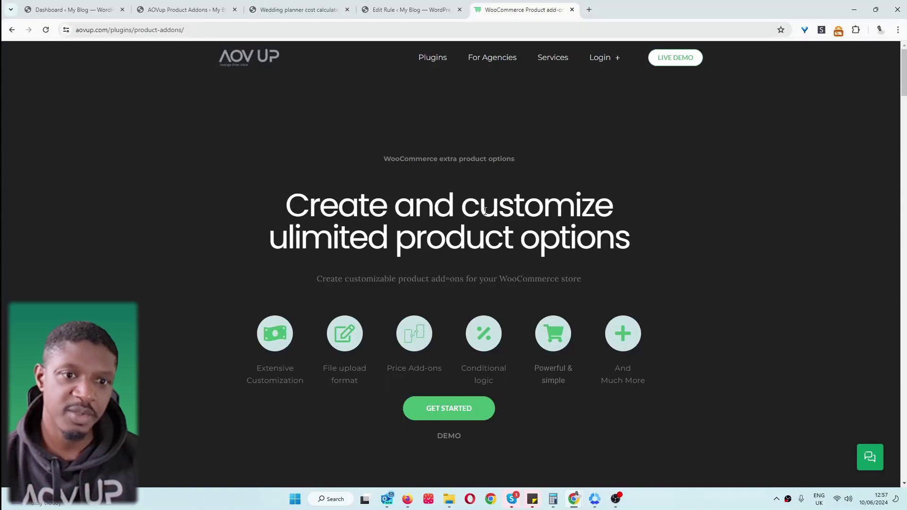
scroll(485, 211, "down", 2)
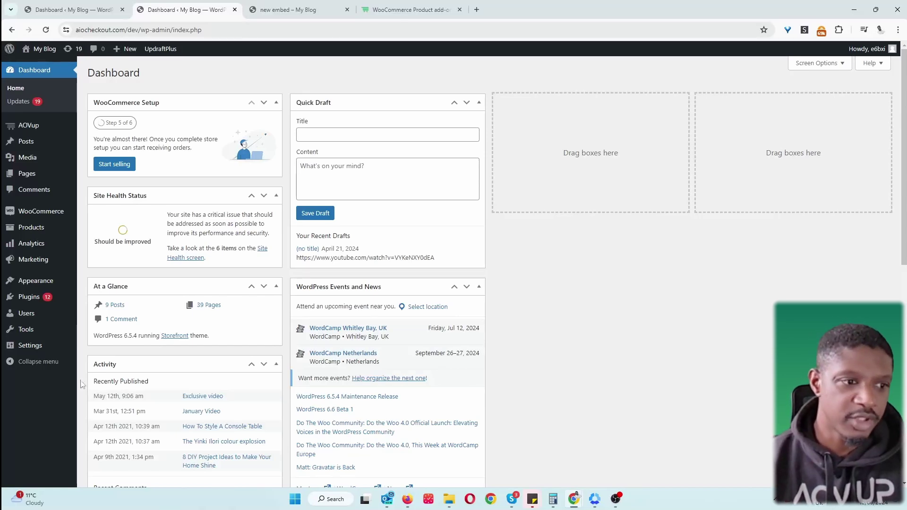
Open the AOVup Product Addons settings in the WordPress admin.
mouse_move(33, 296)
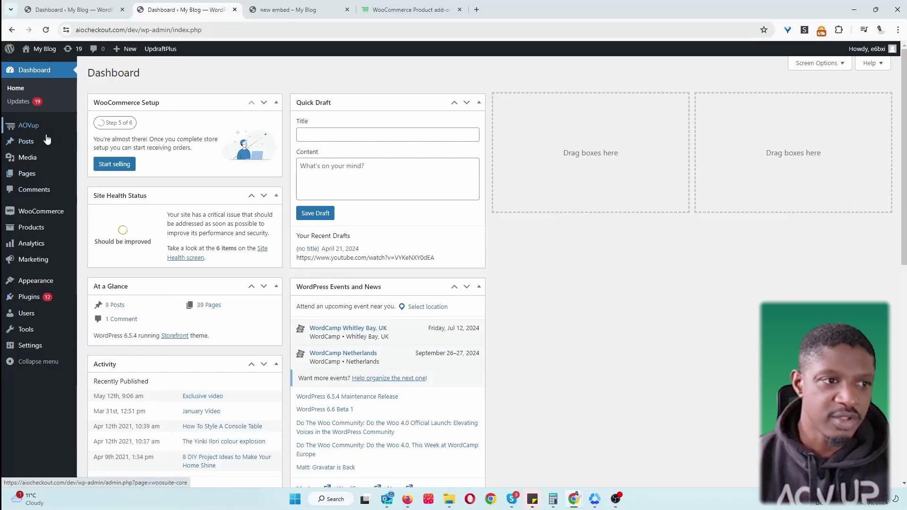
mouse_move(41, 126)
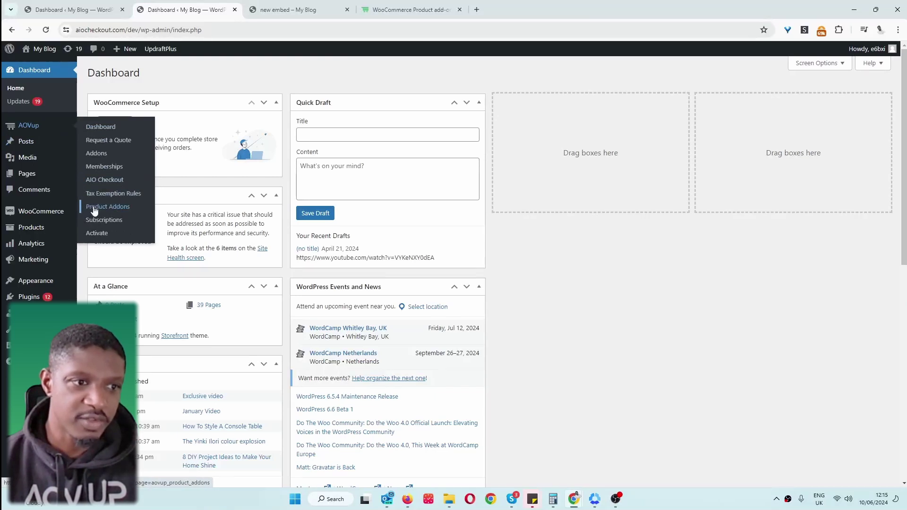
left_click(94, 211)
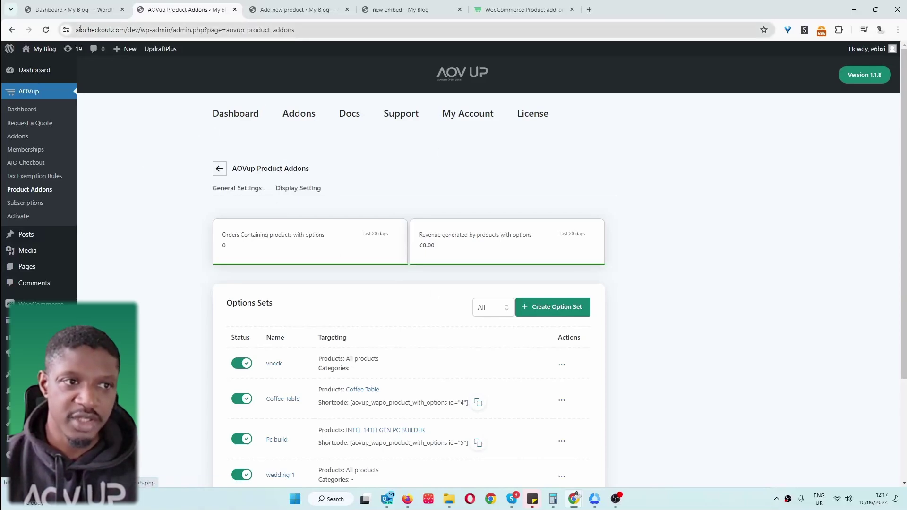
Start a new WooCommerce product titled "Wedding Planner".
mouse_move(129, 49)
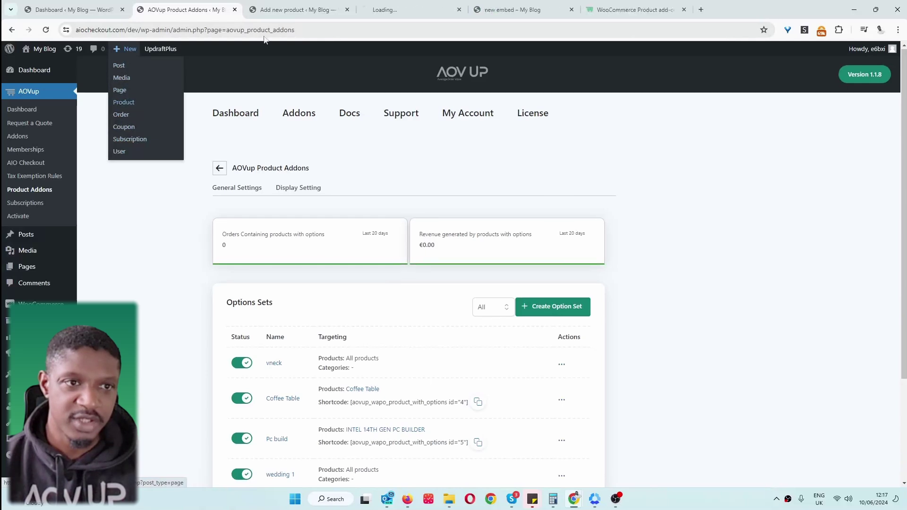
left_click(298, 10)
type("Weddin")
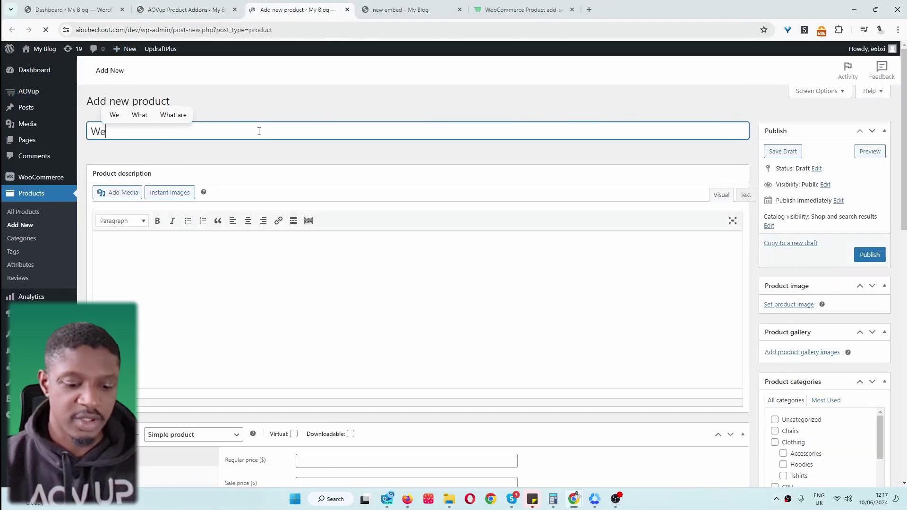
Set the Wedding Planner product's regular price to $2000 and publish it.
scroll(331, 284, "down", 2)
left_click(367, 353)
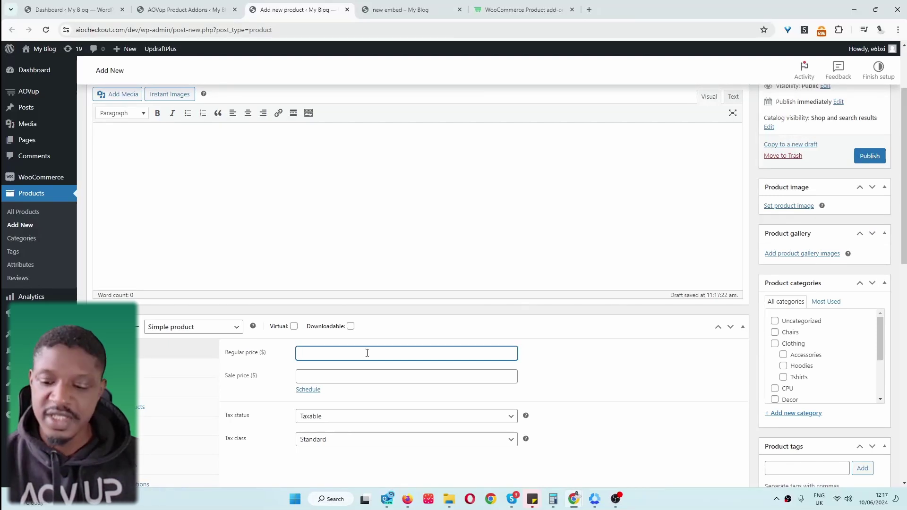
type("200")
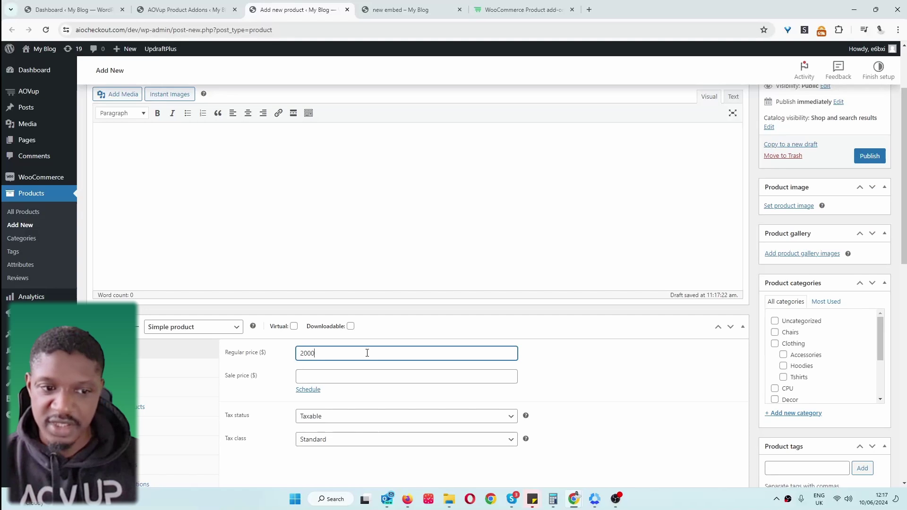
type("0")
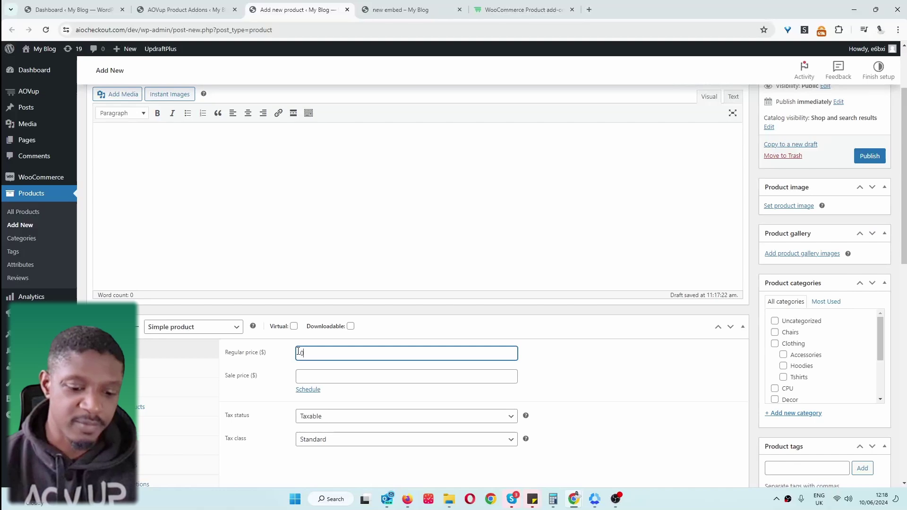
key("BackSpace")
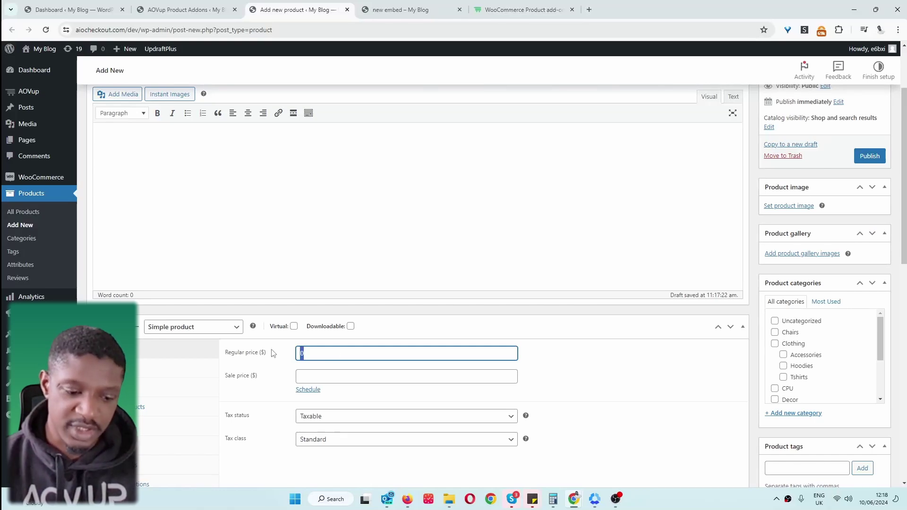
type("2000")
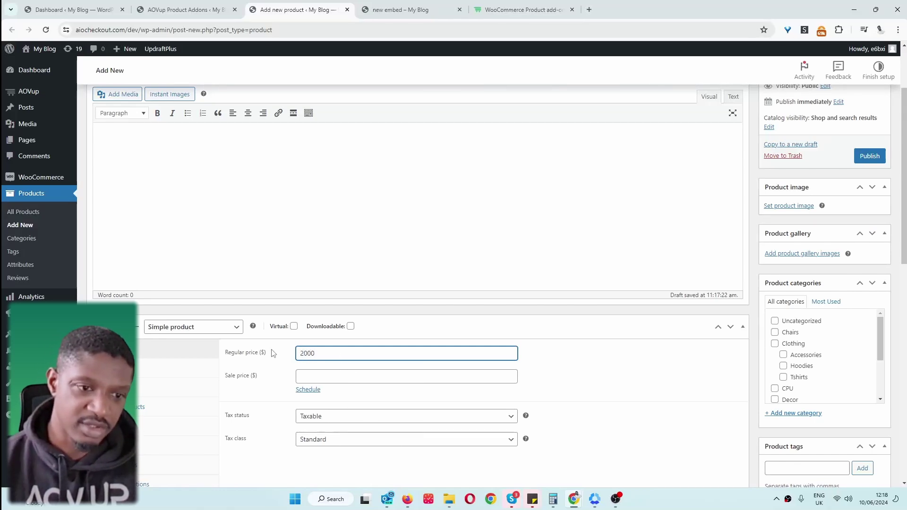
left_click(862, 157)
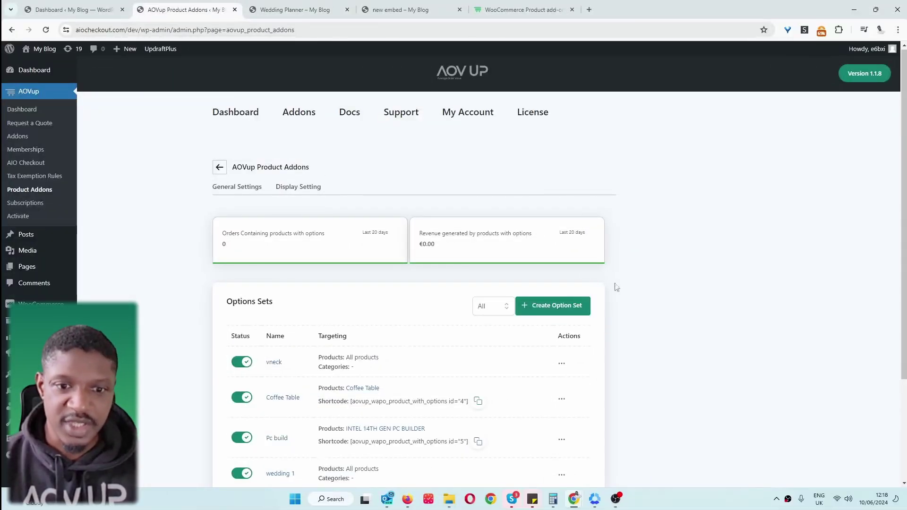
Create an option set named "Planner cost calculator" and target it to embed a product.
left_click(555, 307)
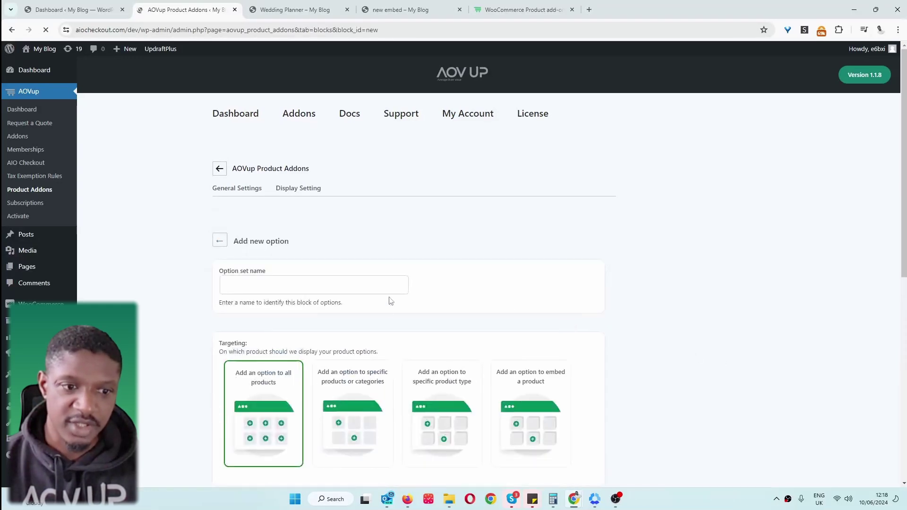
left_click(329, 282)
type("Pl")
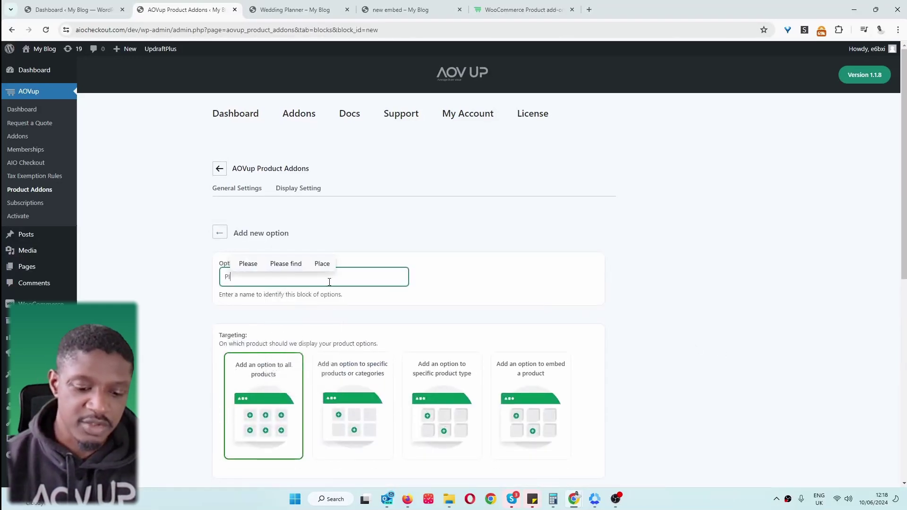
type("anner cost calculator")
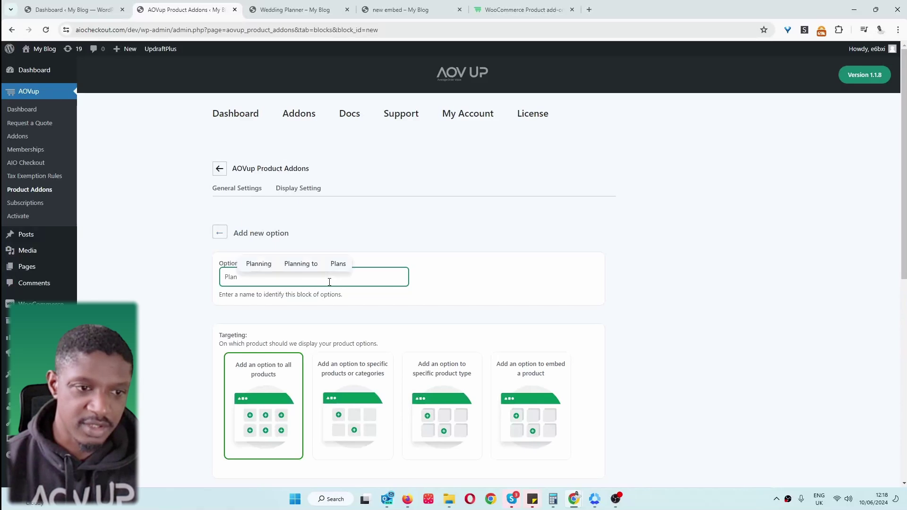
scroll(425, 284, "down", 3)
left_click(514, 238)
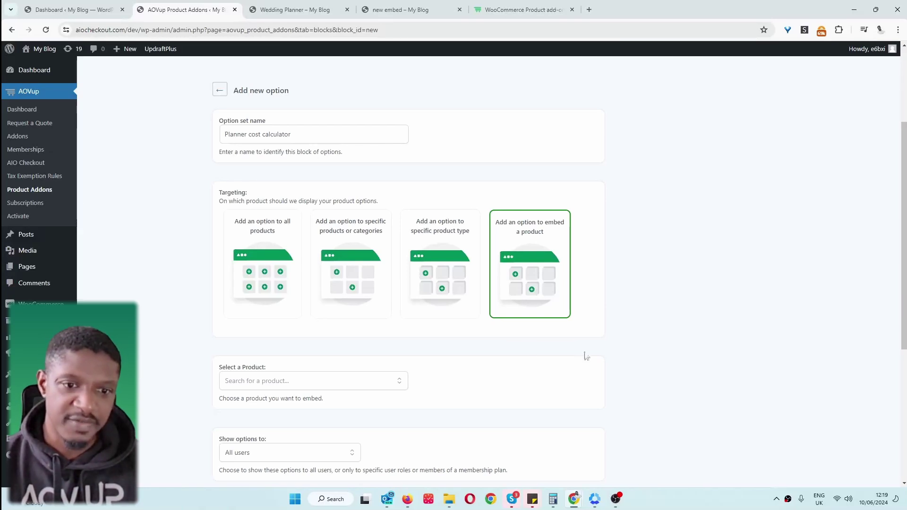
Choose the Wedding Planner product as the one to embed in the option set.
scroll(551, 341, "up", 1)
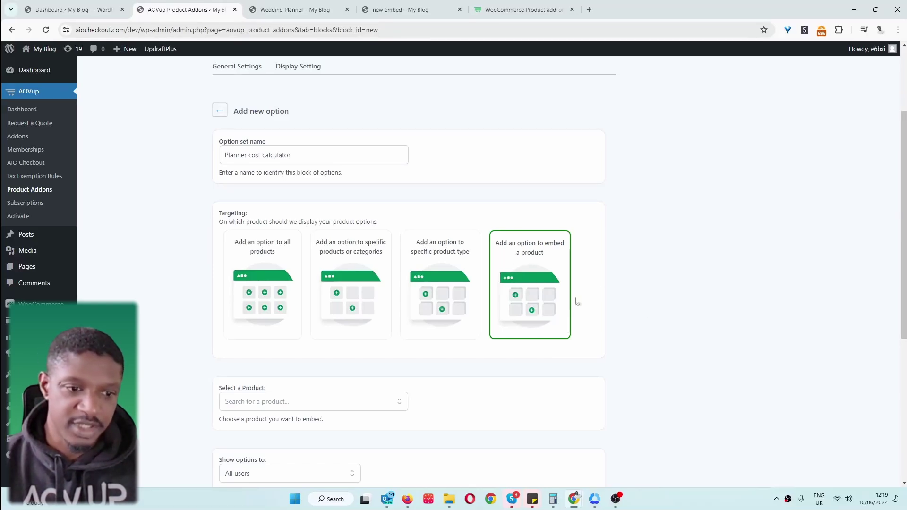
left_click(321, 408)
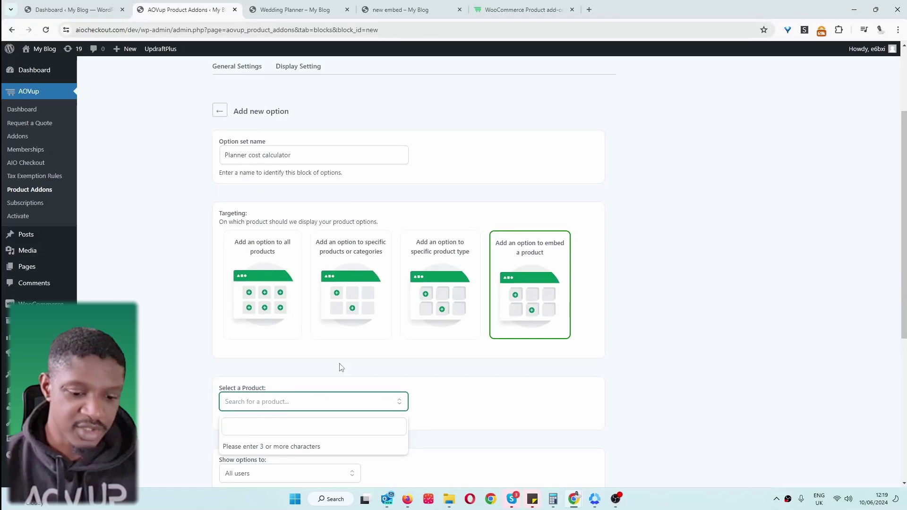
type("weddi")
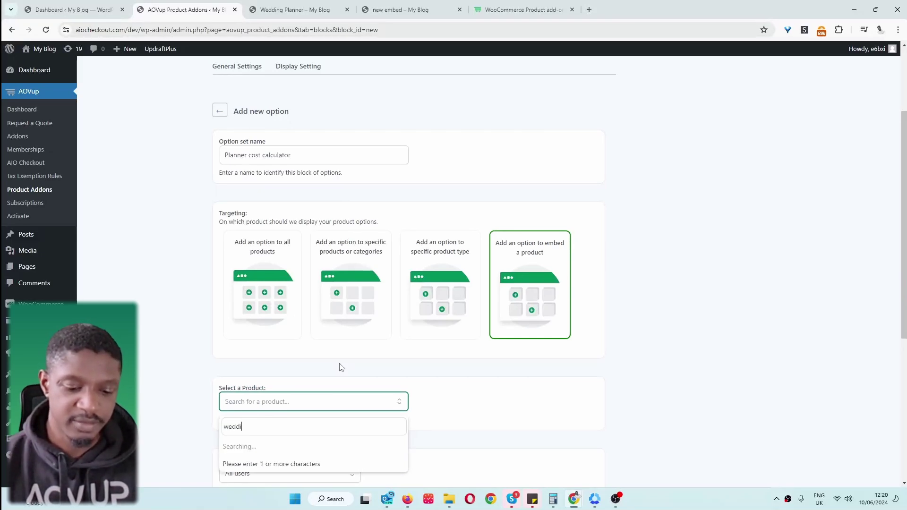
key("Return")
scroll(430, 421, "down", 5)
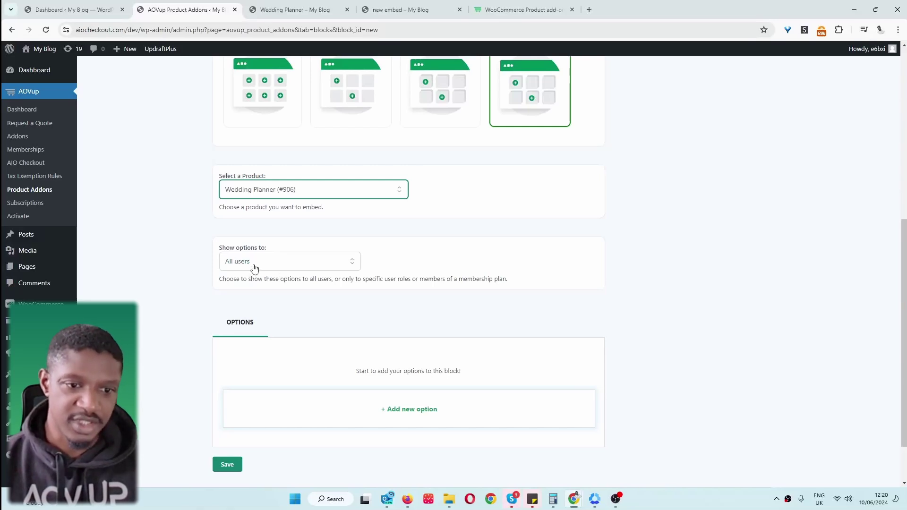
Add an HTML section titled "Guest Count" to the option set and save it.
left_click(439, 409)
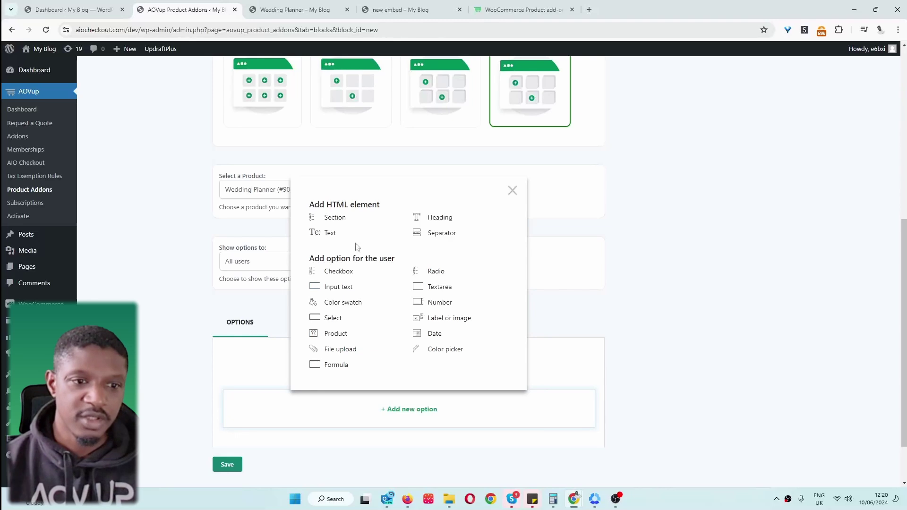
left_click(326, 222)
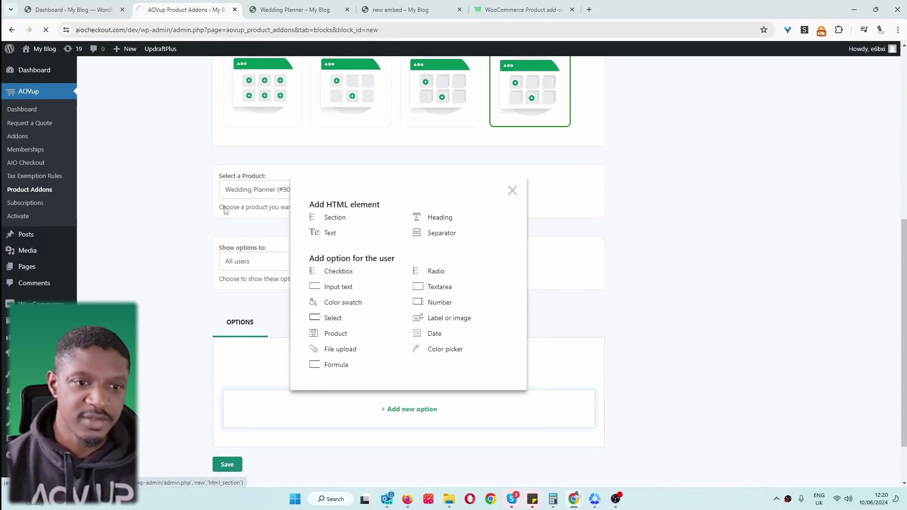
left_click(662, 168)
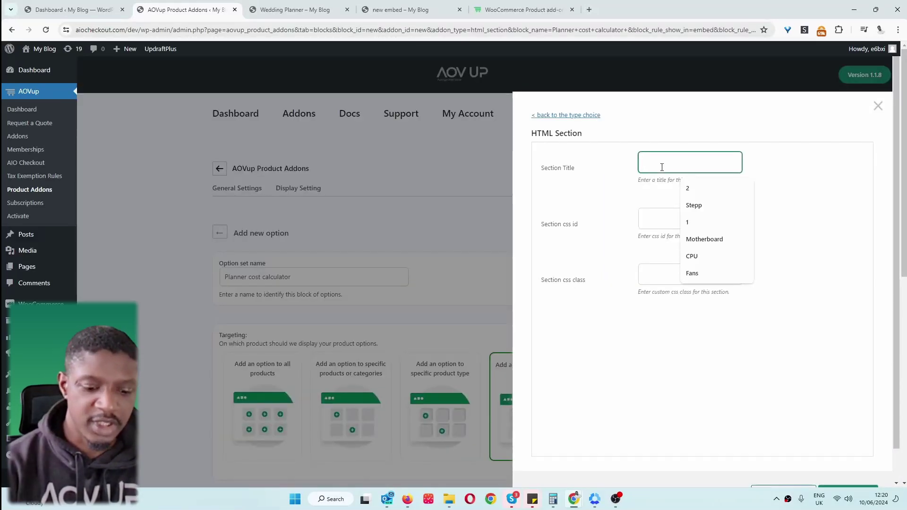
type("Guest Count")
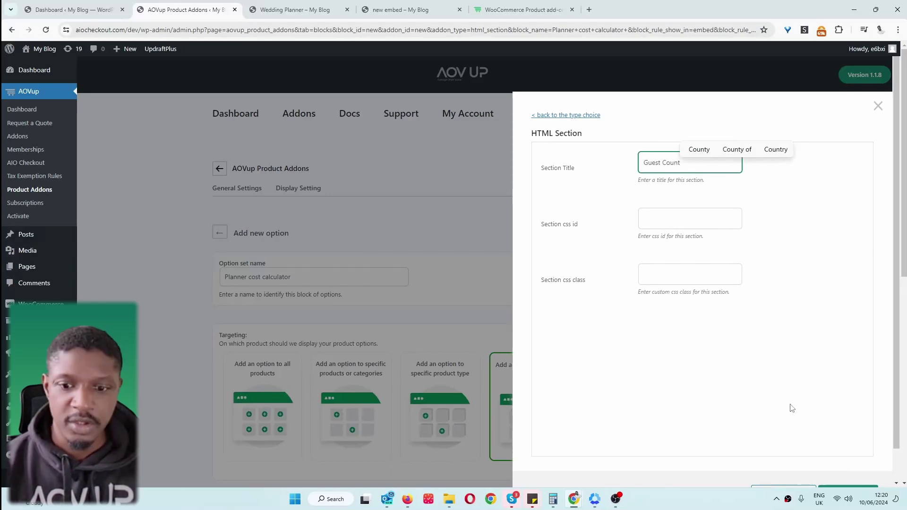
scroll(822, 425, "down", 2)
left_click(848, 461)
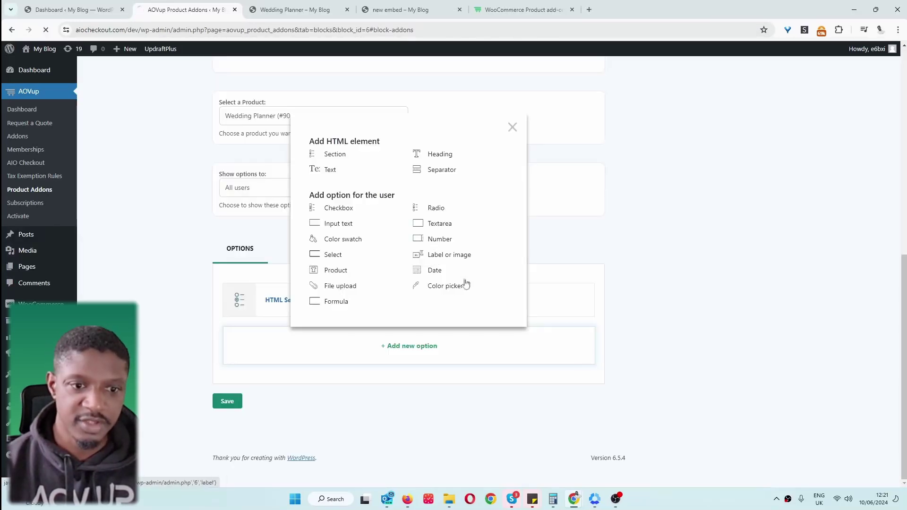
Add a number option to the option set and title it "Expected Guest".
left_click(666, 204)
type("Add Additional Guest")
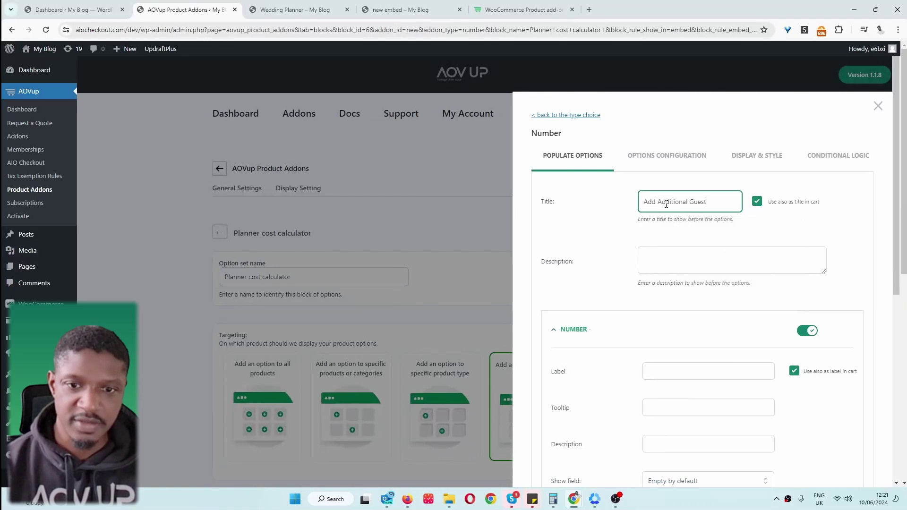
left_click_drag(661, 202, 690, 202)
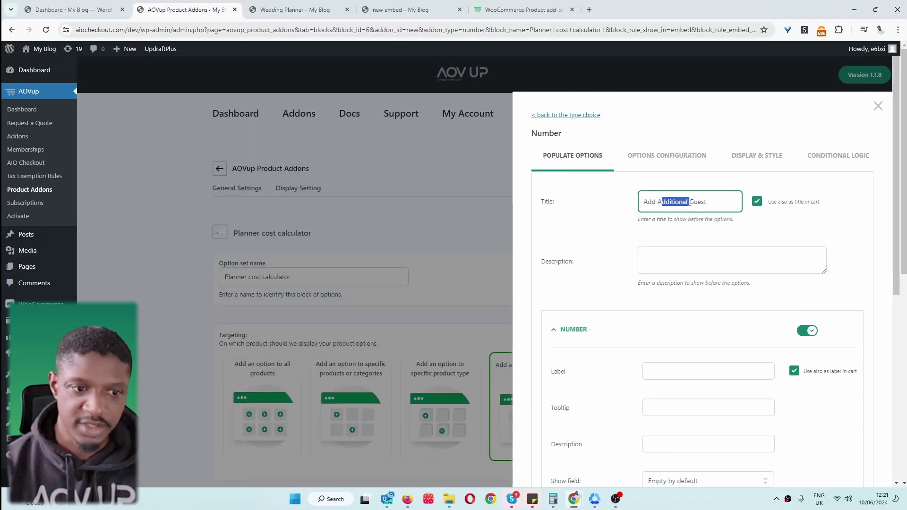
key("BackSpace")
key("BackSpace")
key("BackSpace")
key("BackSpace")
key("BackSpace")
key("BackSpace")
type("Expe")
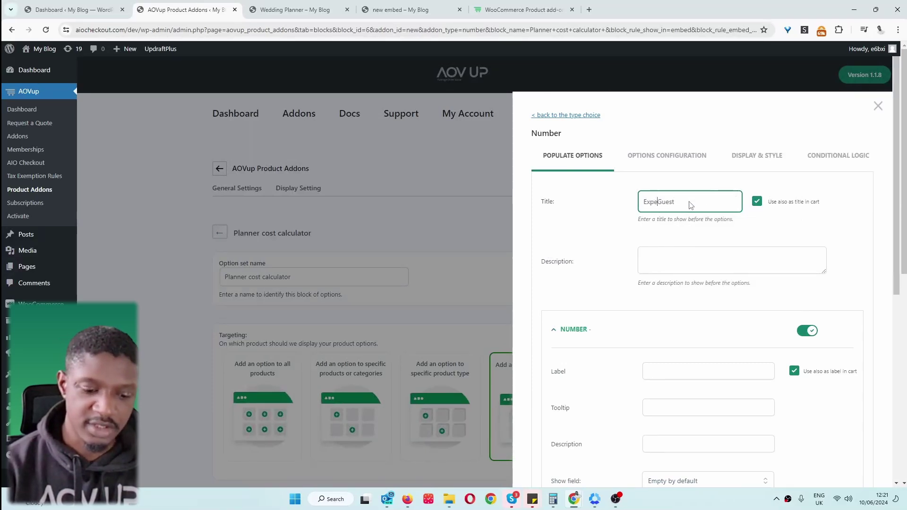
type("cted")
Label the number field "Enter number of guest" and limit its allowed values to a minimum of 5 and maximum of 30.
scroll(721, 324, "down", 3)
left_click(664, 226)
type("En")
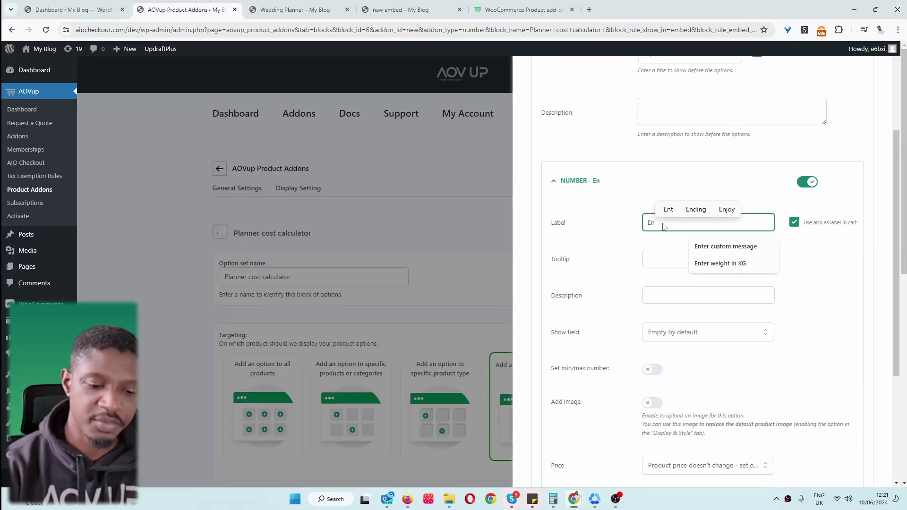
type("ter number of guest")
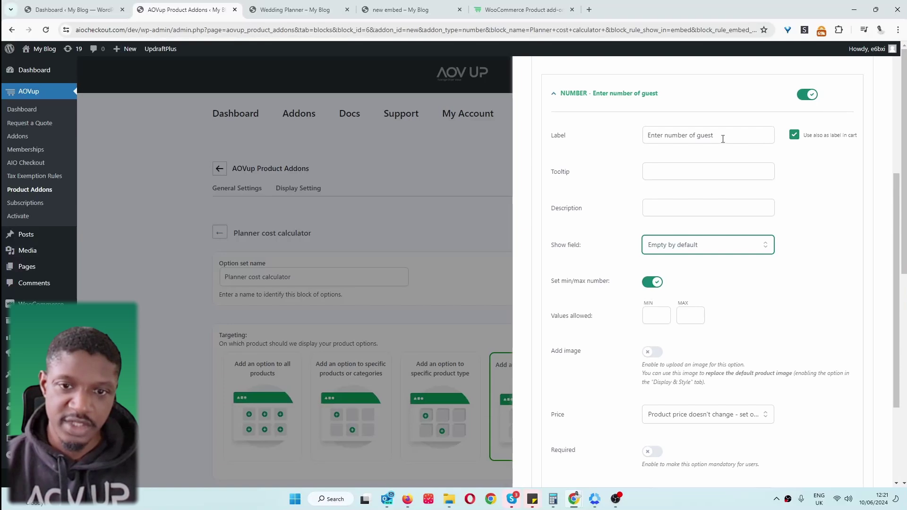
left_click(690, 314)
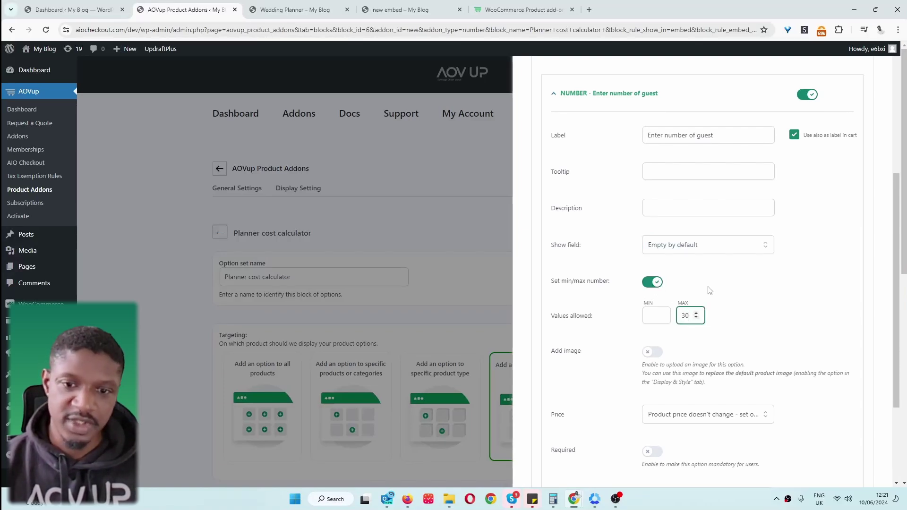
left_click(655, 315)
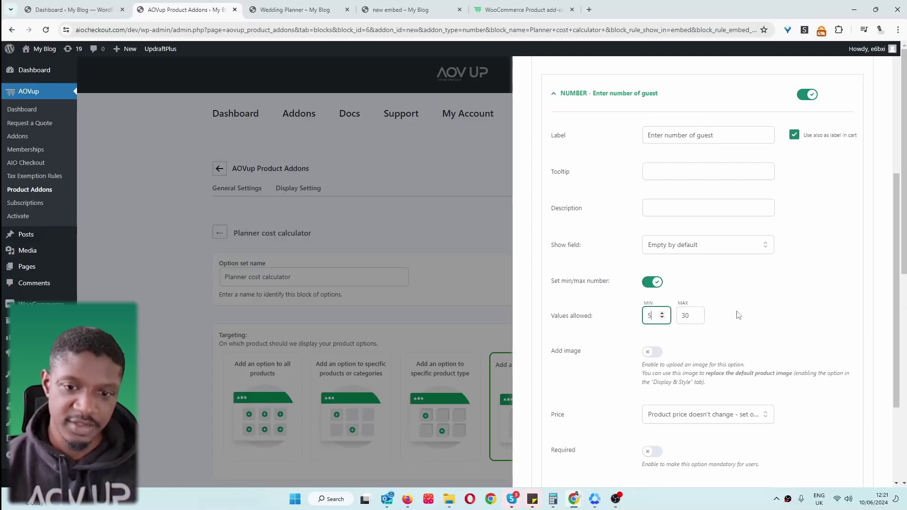
Make the guest number increase the product price by a regular cost of 150 multiplied by the entered value, and save the option.
scroll(735, 313, "down", 3)
left_click(675, 279)
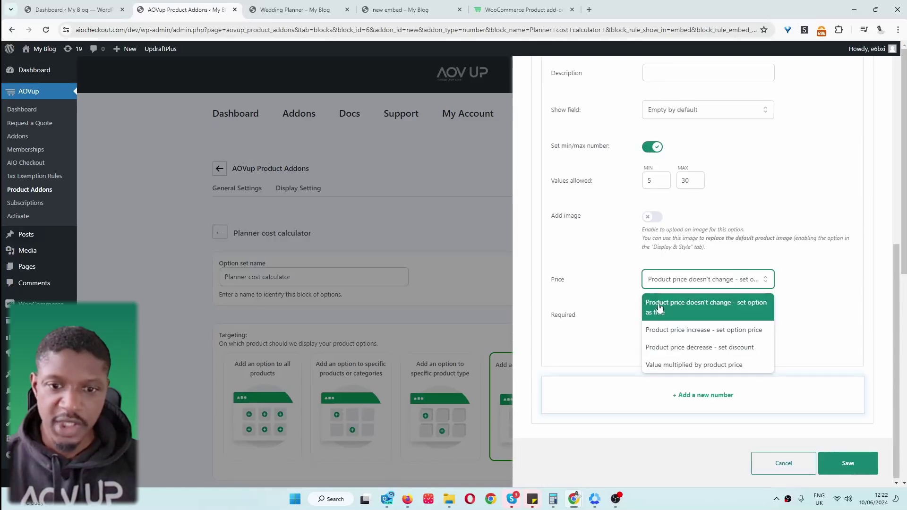
left_click(710, 330)
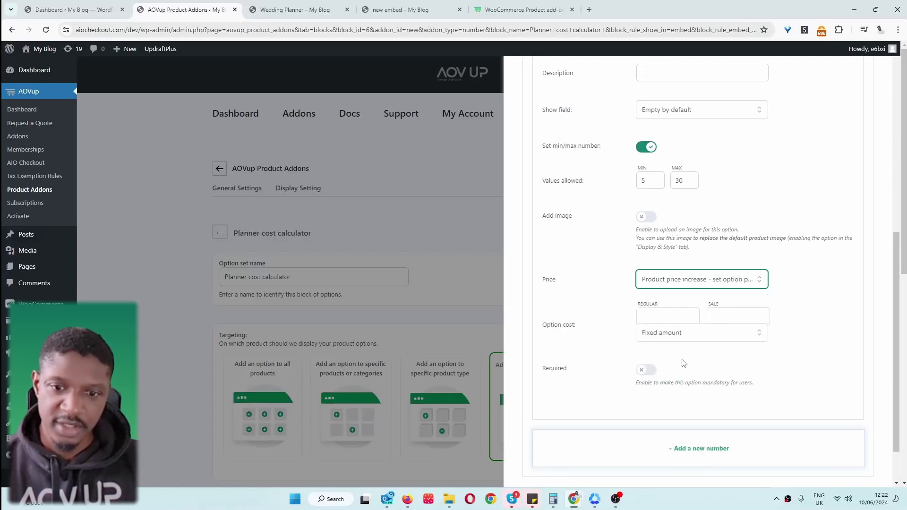
left_click(650, 320)
type("1")
left_click(739, 330)
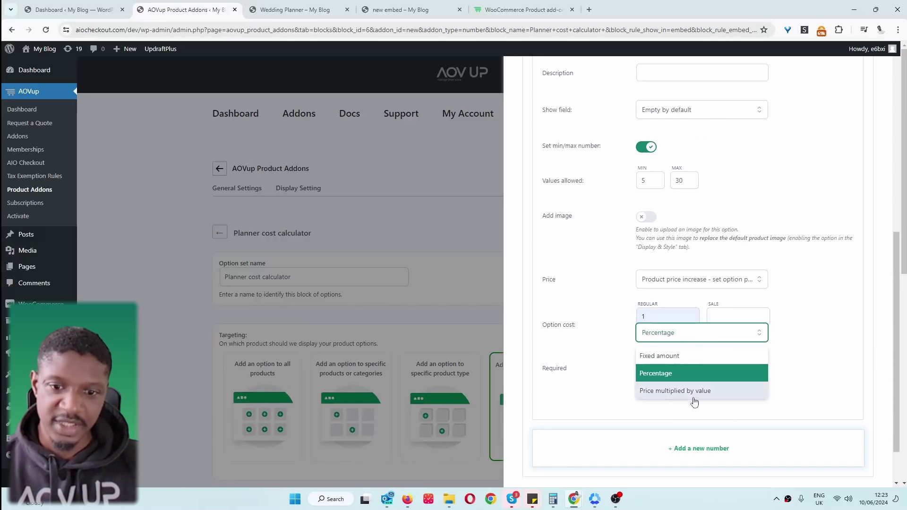
left_click(657, 392)
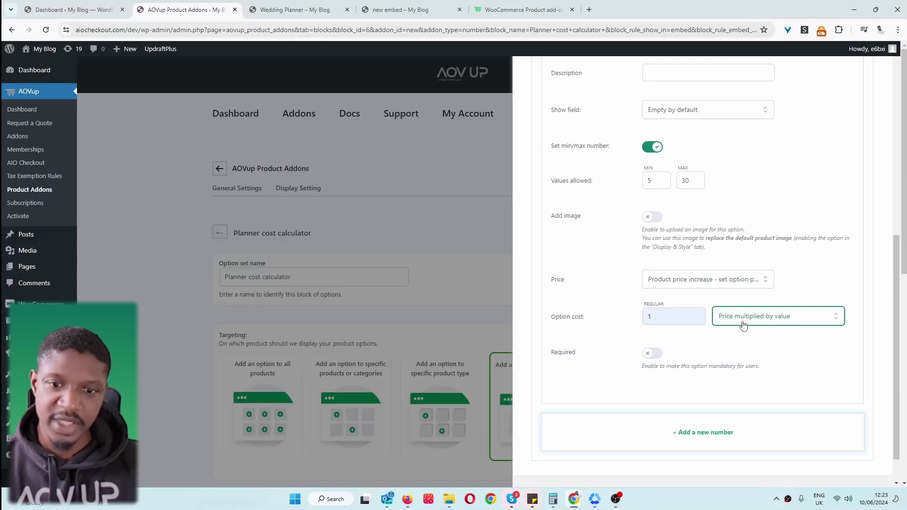
double_click(654, 317)
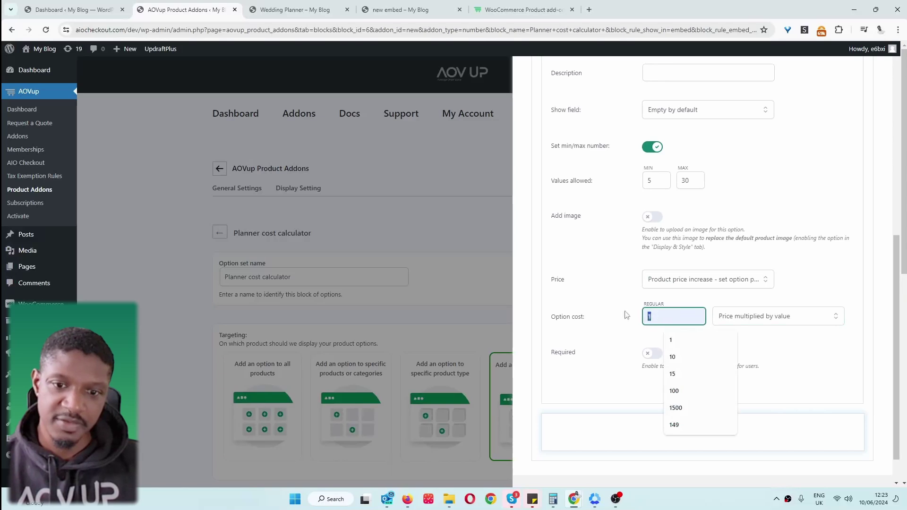
type("150")
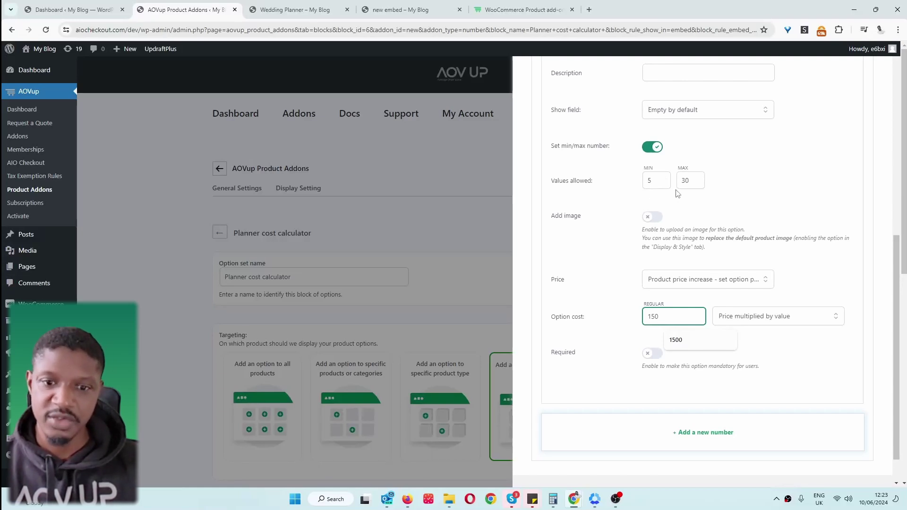
scroll(686, 301, "down", 1)
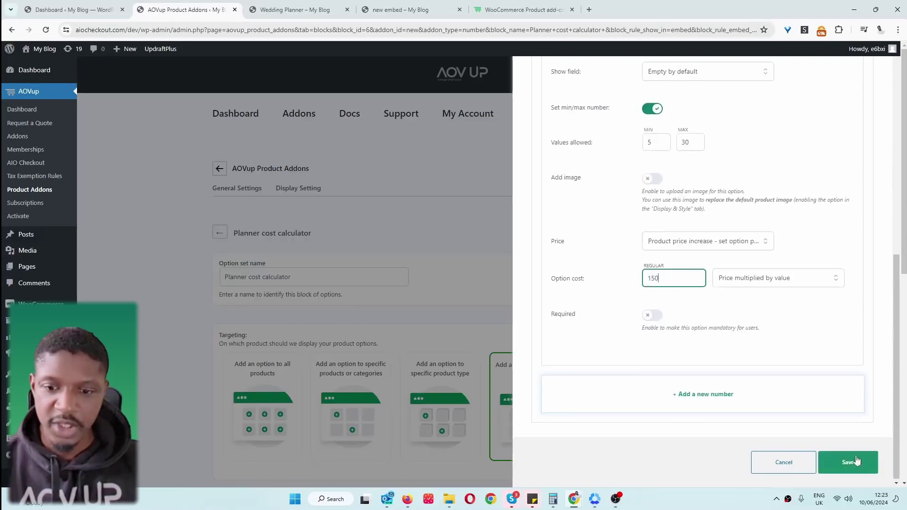
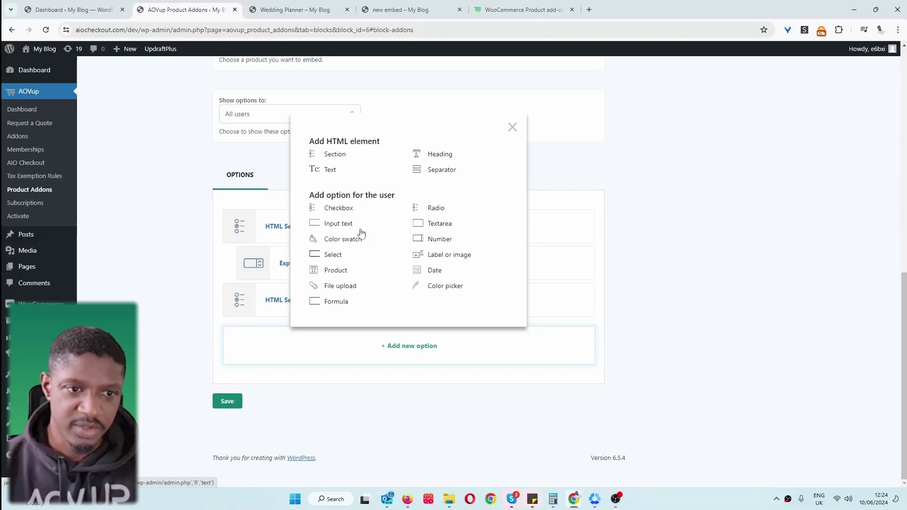
Add a radio option titled "Location" and enter its choices up to "Scotland" and "London".
left_click(434, 213)
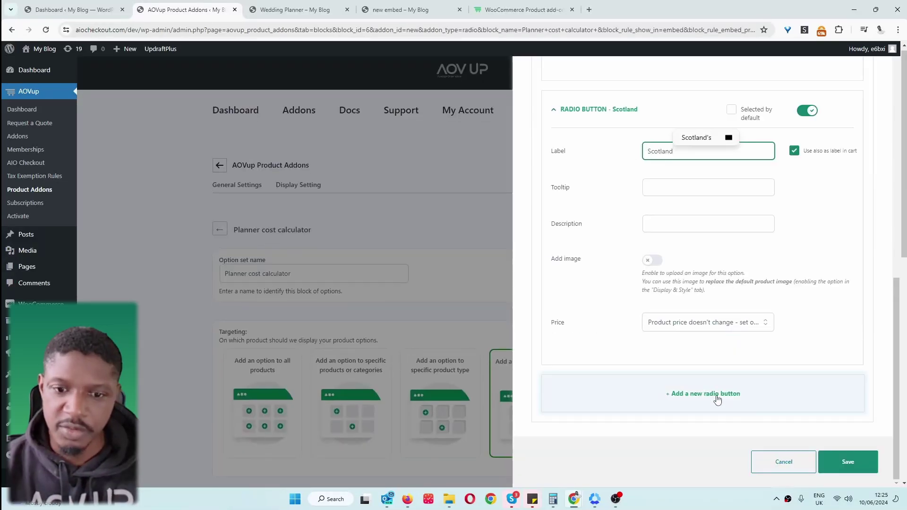
left_click(717, 400)
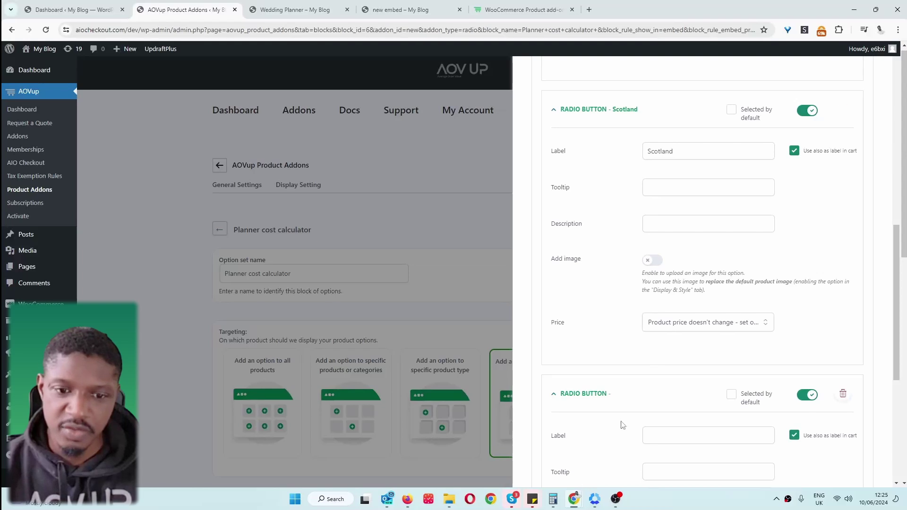
scroll(664, 442, "down", 1)
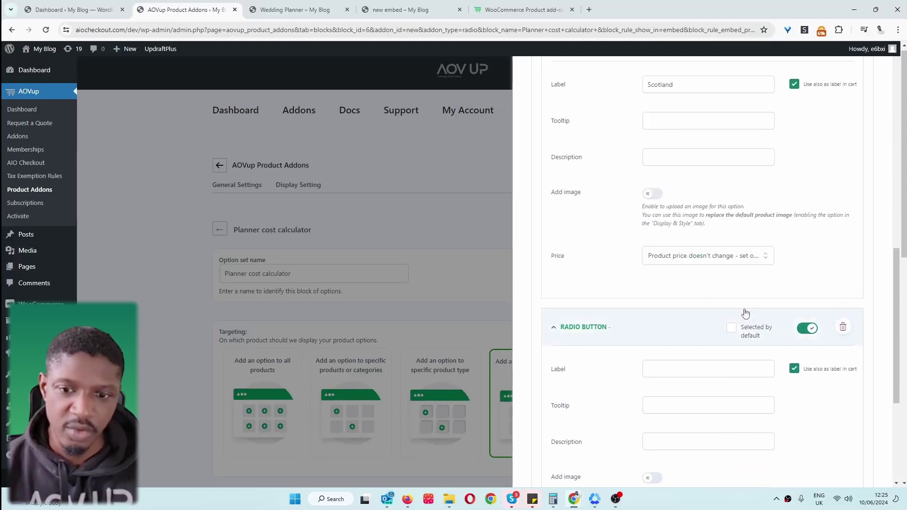
left_click(689, 368)
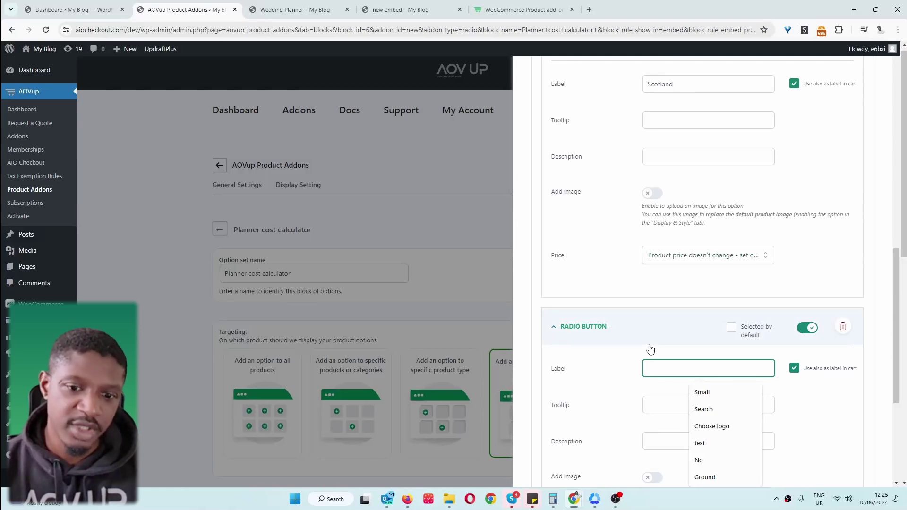
scroll(638, 354, "down", 2)
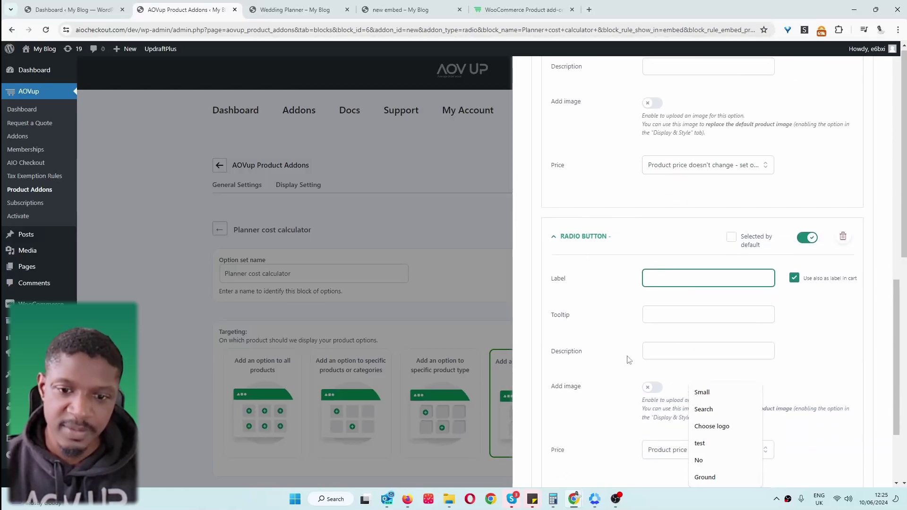
left_click(659, 277)
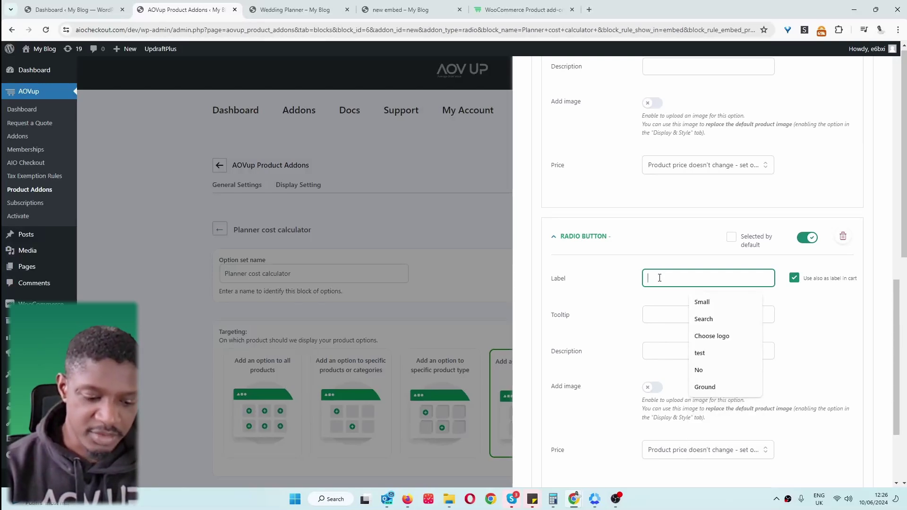
type("London")
Add a further radio button labelled "Leeds" to the location choices and save the option.
scroll(682, 377, "down", 3)
left_click(690, 405)
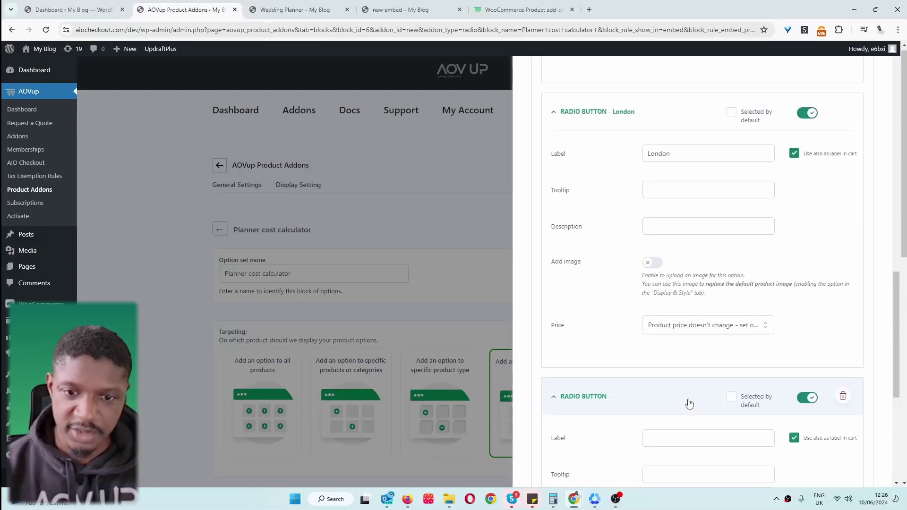
type("Leeds")
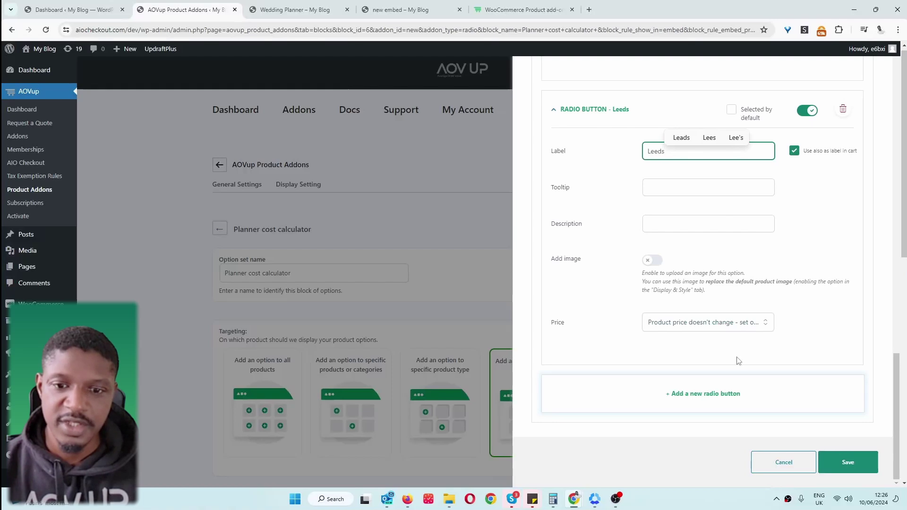
left_click(827, 462)
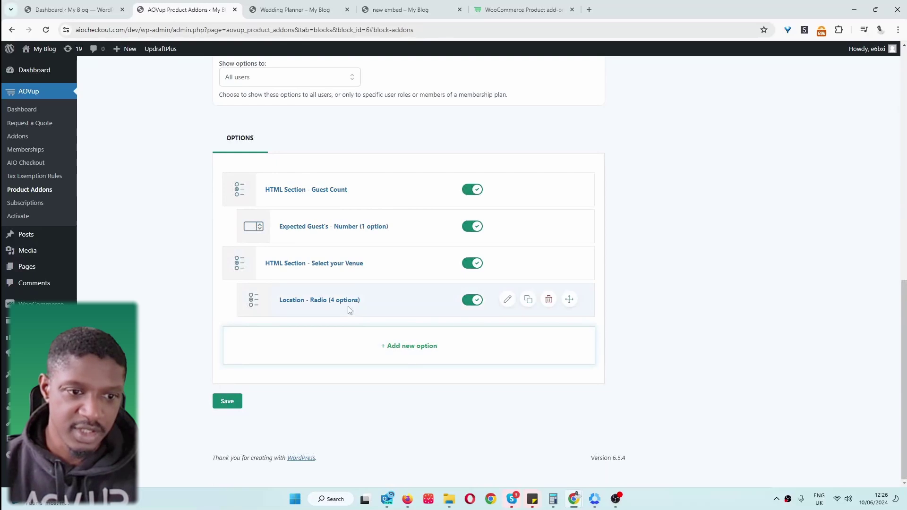
Add a label or image option titled "Venues available" with a "Registrar" choice that increases the price by a fixed regular cost of 900.
left_click(409, 349)
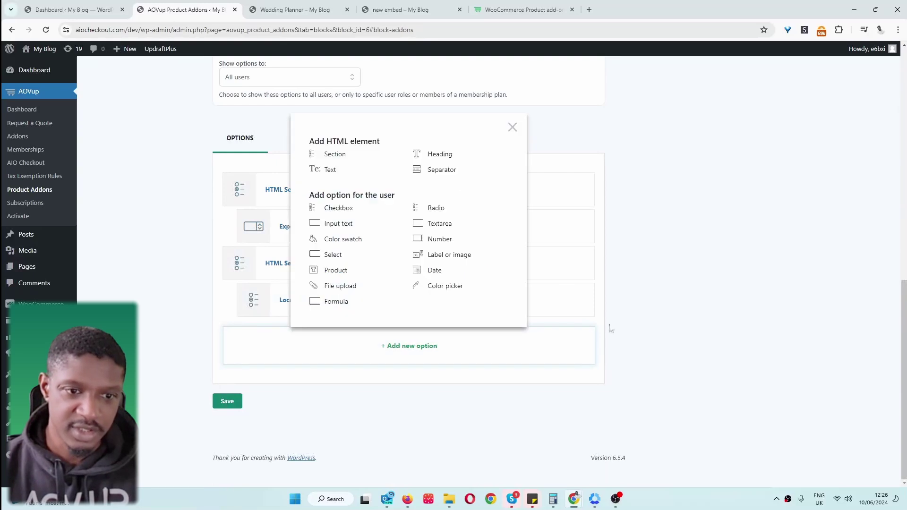
left_click(448, 256)
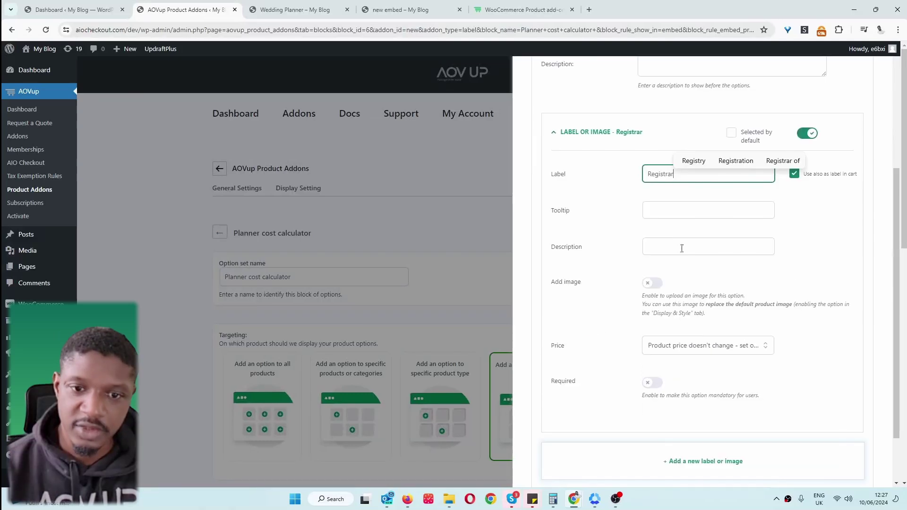
left_click(685, 351)
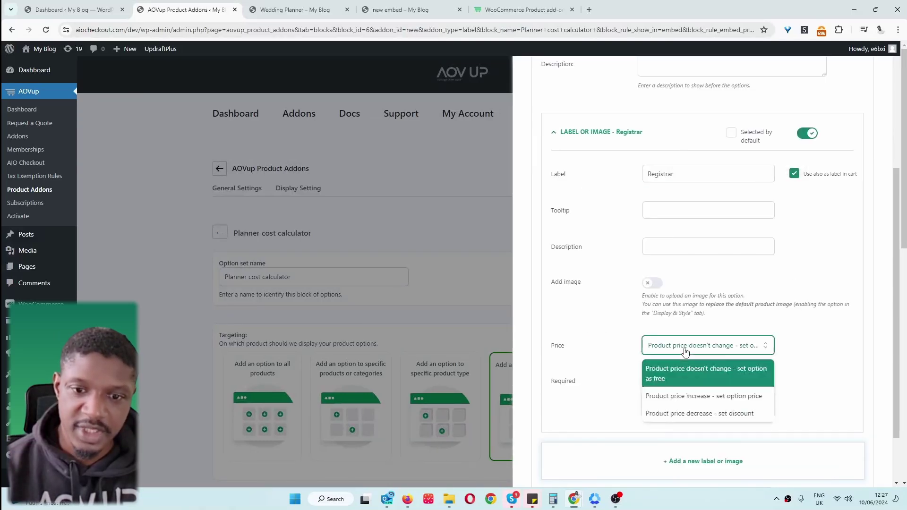
left_click(714, 398)
left_click(671, 383)
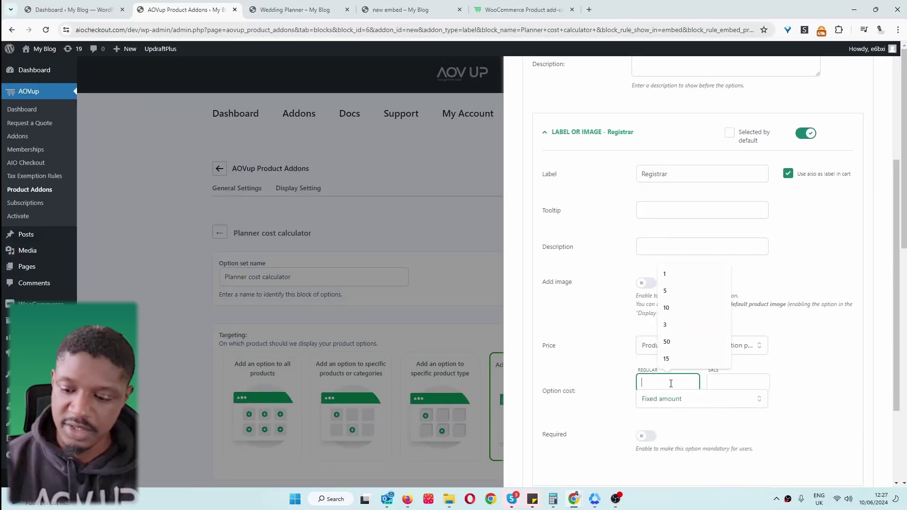
type("900")
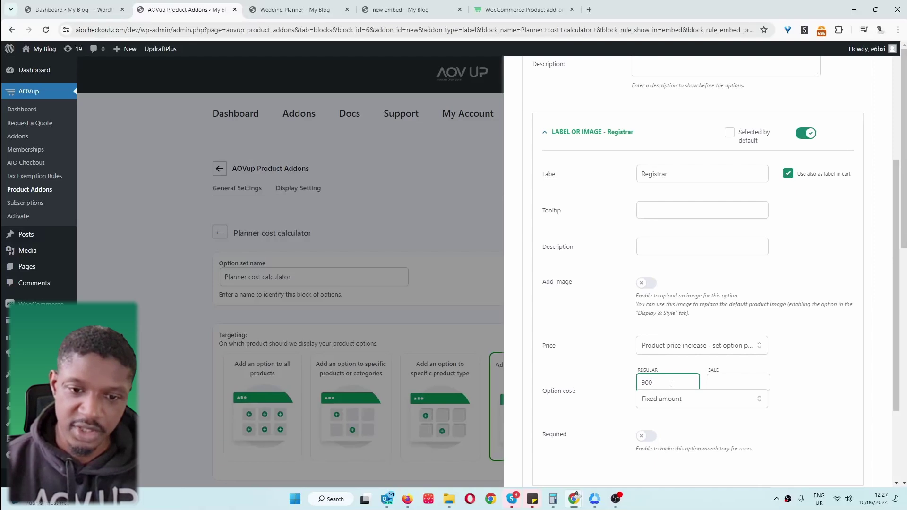
Give the Registrar choice an image found by searching Instant Images for "wedding", and add the further choices "City Hall" and "Grand Hall".
left_click(639, 284)
left_click(752, 386)
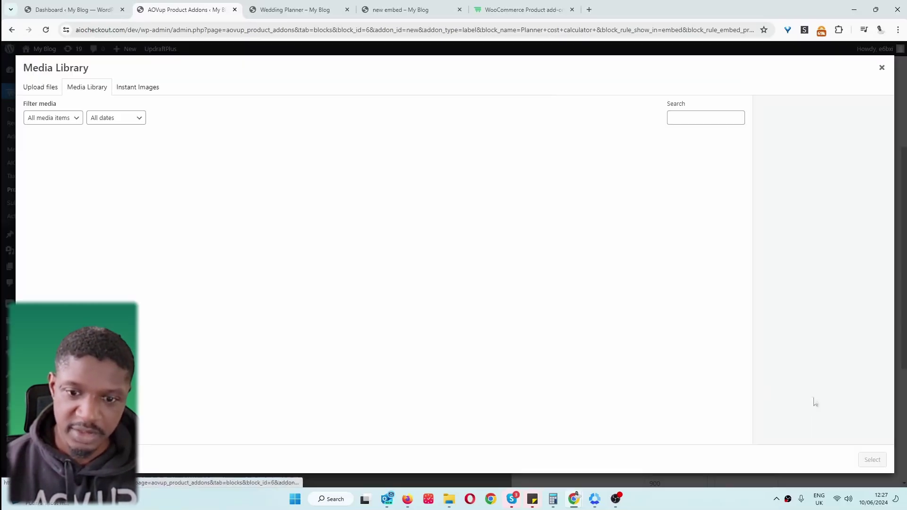
left_click(137, 87)
left_click(753, 184)
type("we")
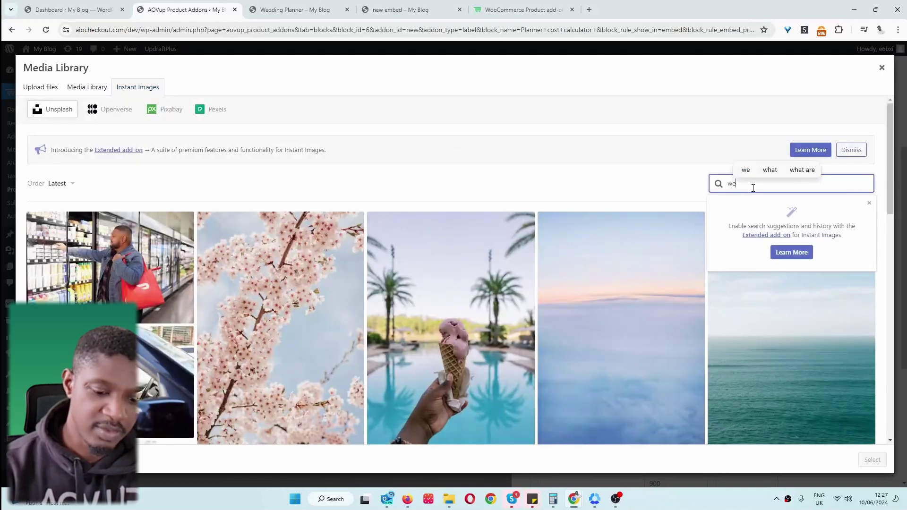
type("dding")
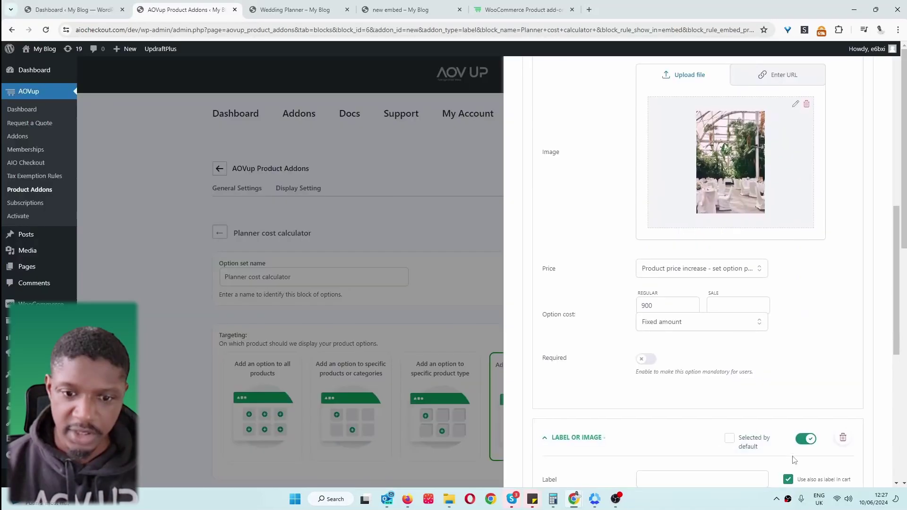
scroll(697, 386, "down", 5)
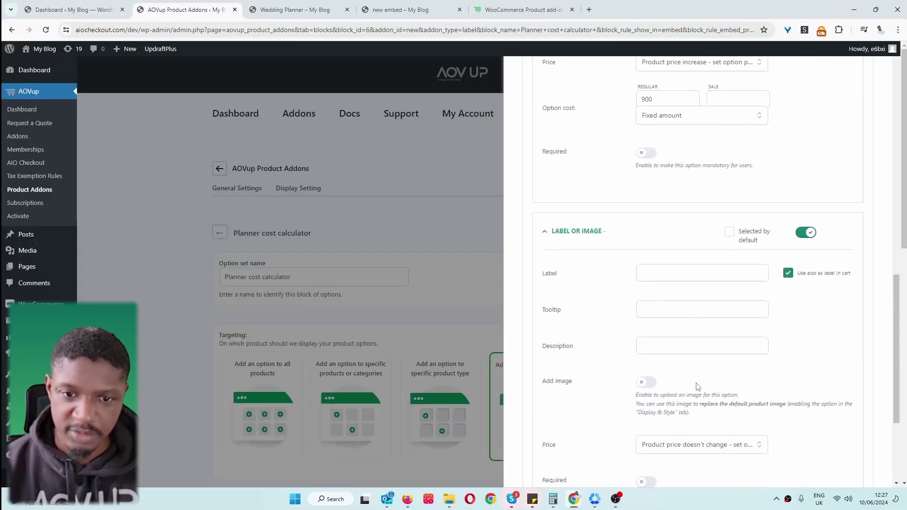
left_click(685, 277)
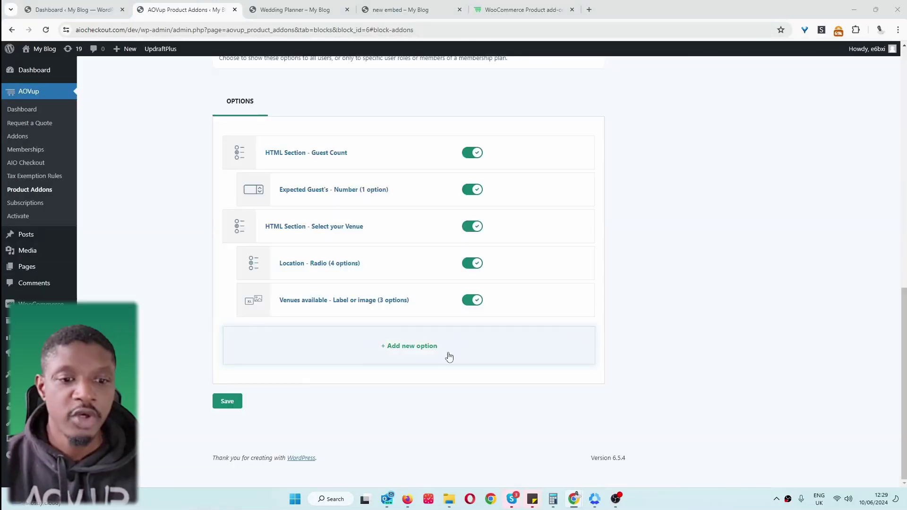
Add an HTML section titled "Extras" and a checkbox option titled "Do you want photography?".
left_click(449, 356)
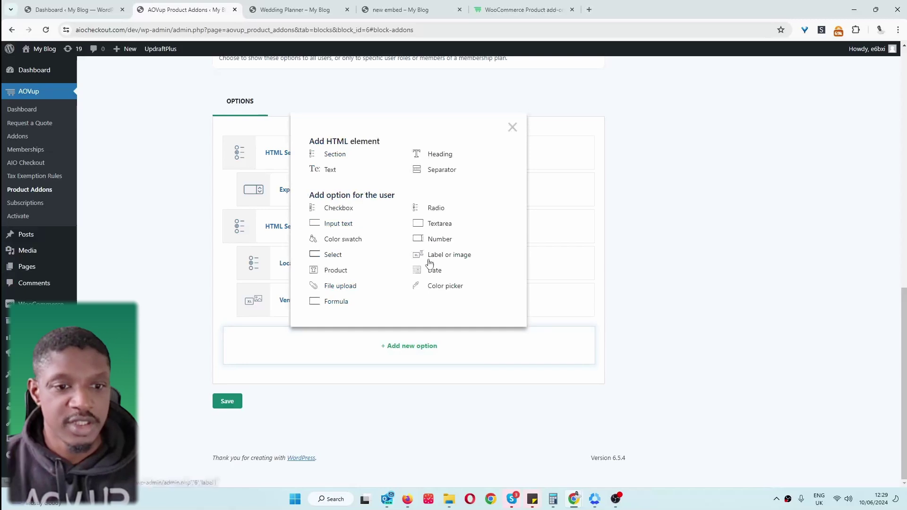
left_click(333, 154)
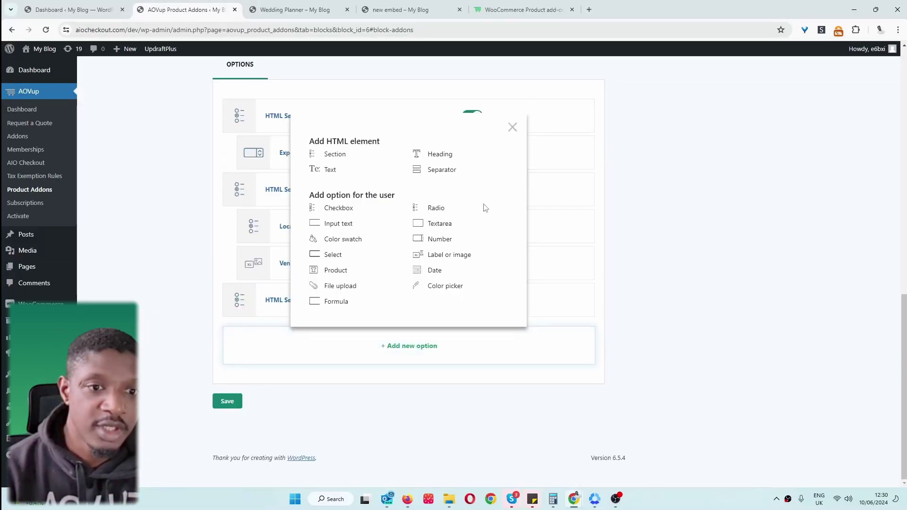
left_click(343, 212)
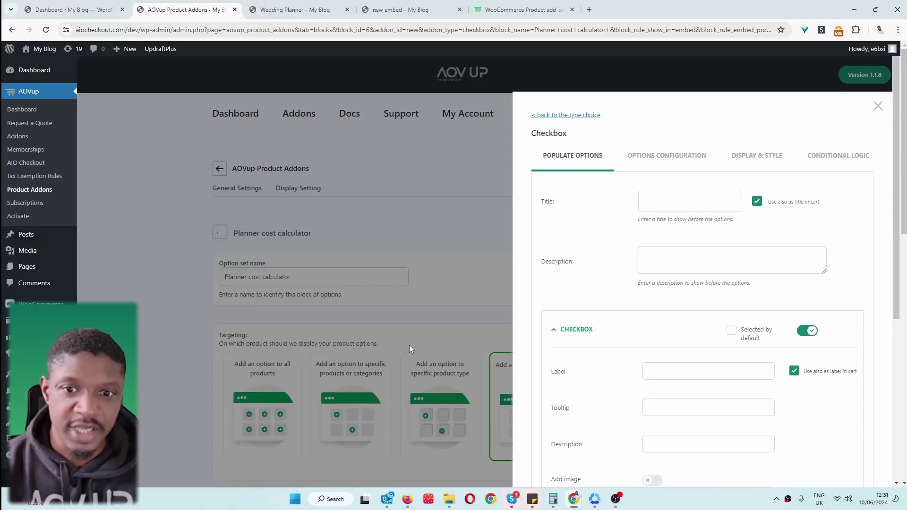
left_click(658, 203)
type("Do you want photography?")
Label the photography checkbox "Yes" and save the option.
scroll(669, 330, "down", 2)
left_click(670, 266)
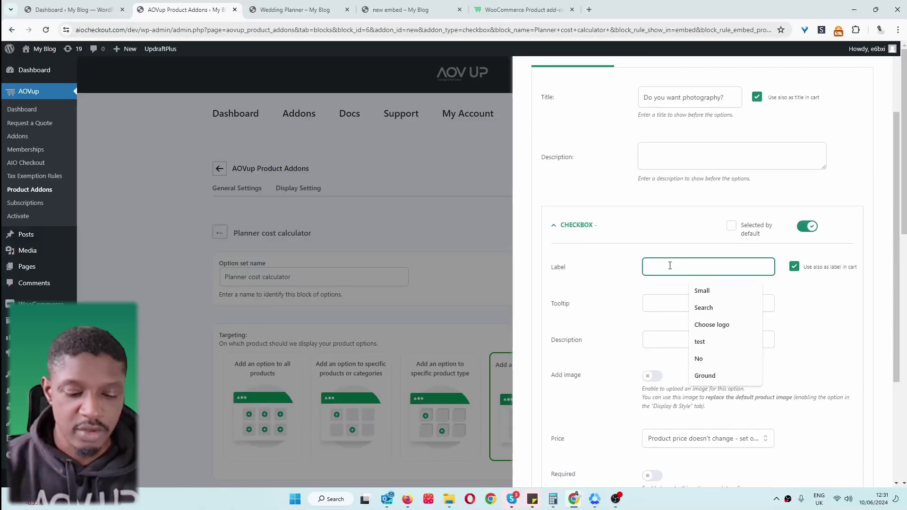
type("Yes")
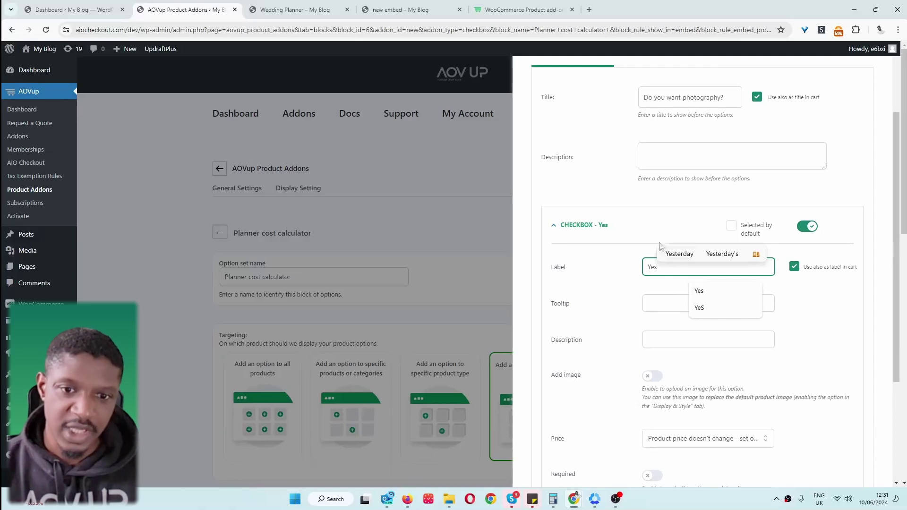
left_click(620, 241)
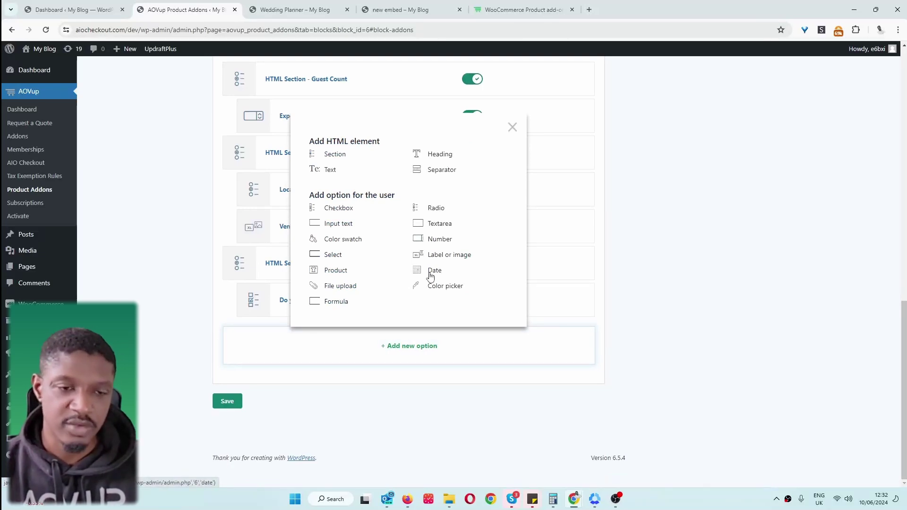
Add a number option titled "Enter number of hours for photographers" with the label "Enter hours", and save it.
left_click(431, 238)
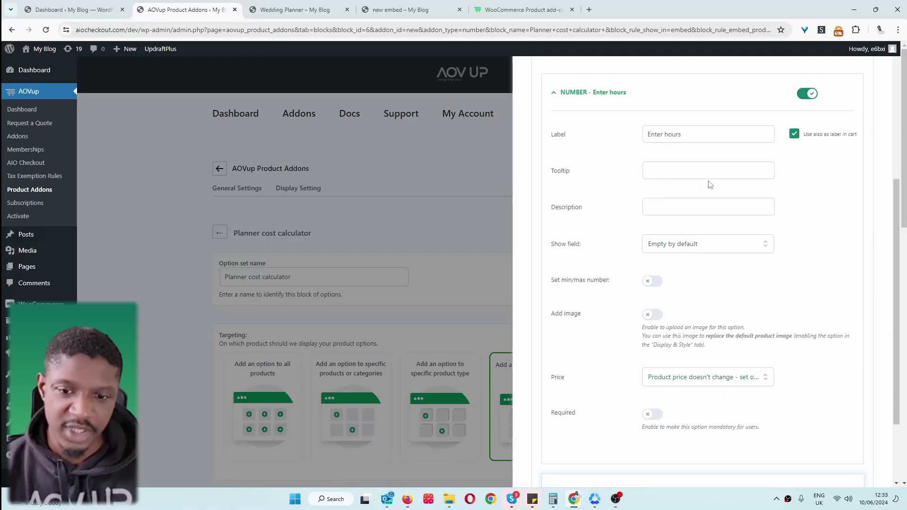
scroll(731, 262, "down", 2)
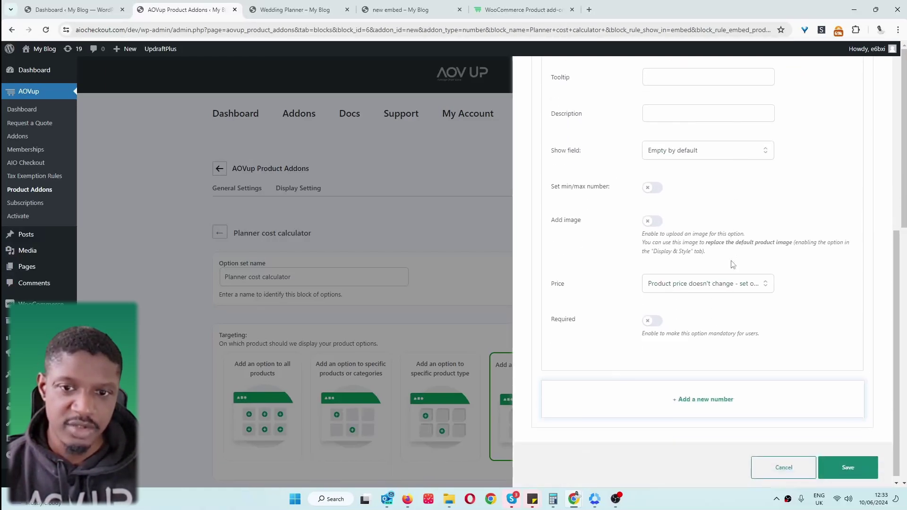
left_click(845, 466)
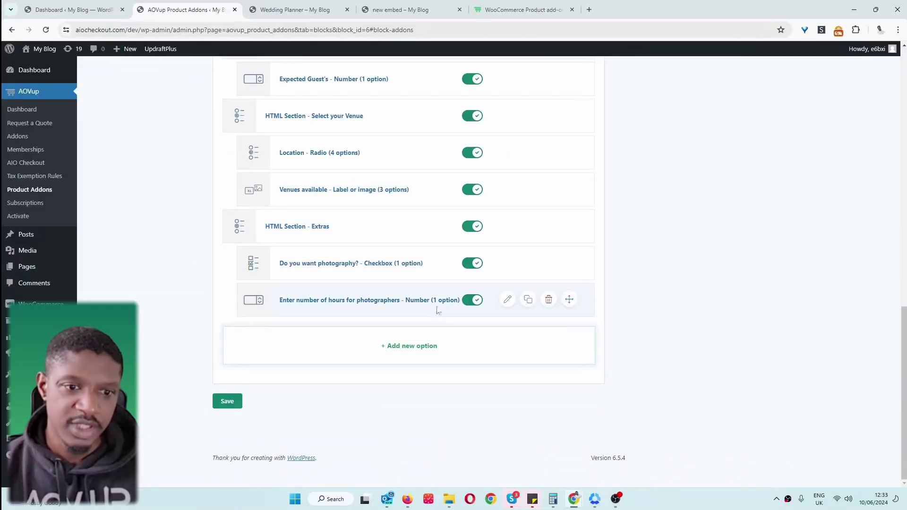
Add a formula option that multiplies the photographer hours by 150, using the formula "[Enter hours]*150".
left_click(412, 356)
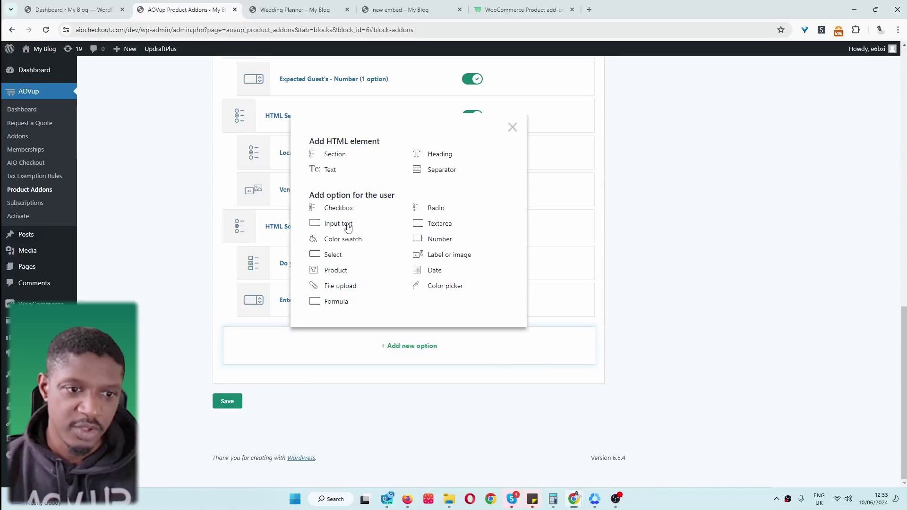
left_click(329, 302)
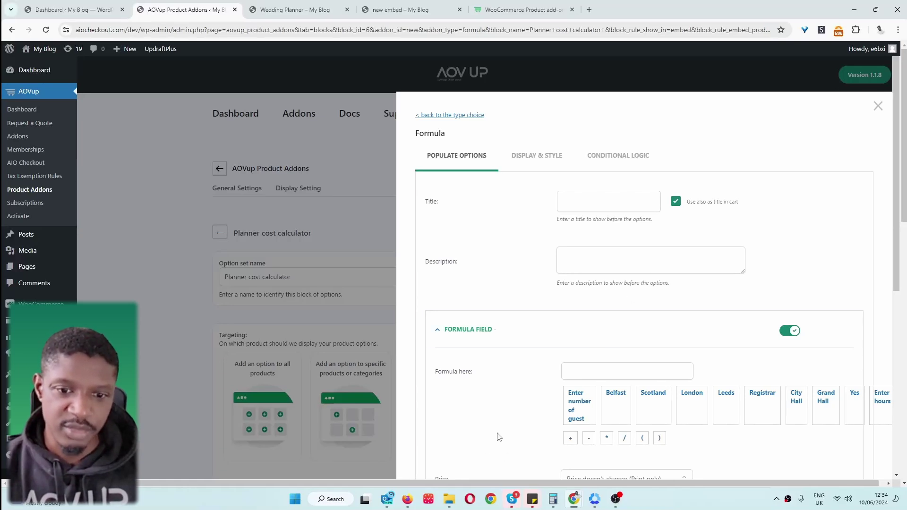
left_click(578, 369)
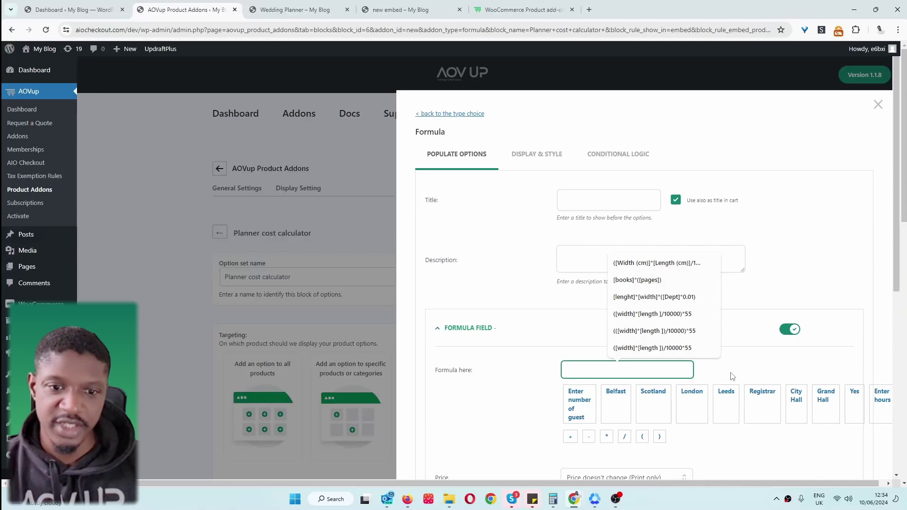
scroll(752, 344, "down", 2)
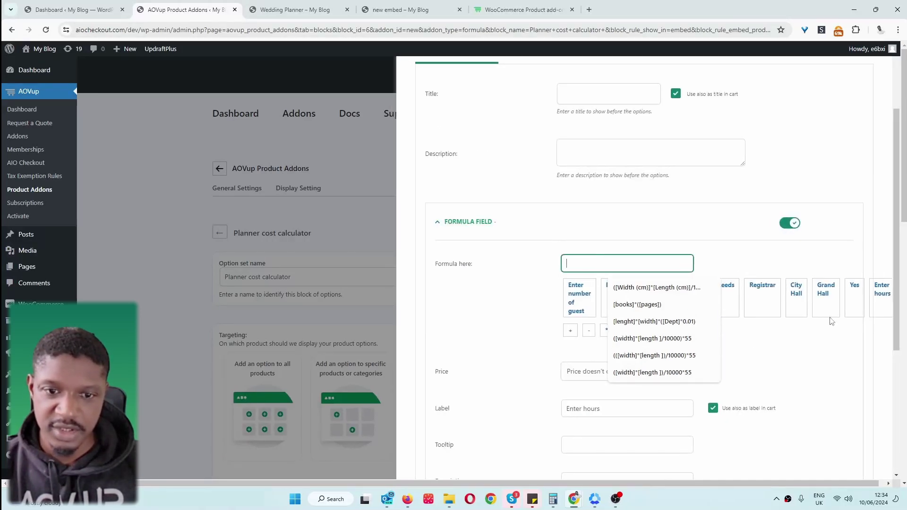
left_click(885, 296)
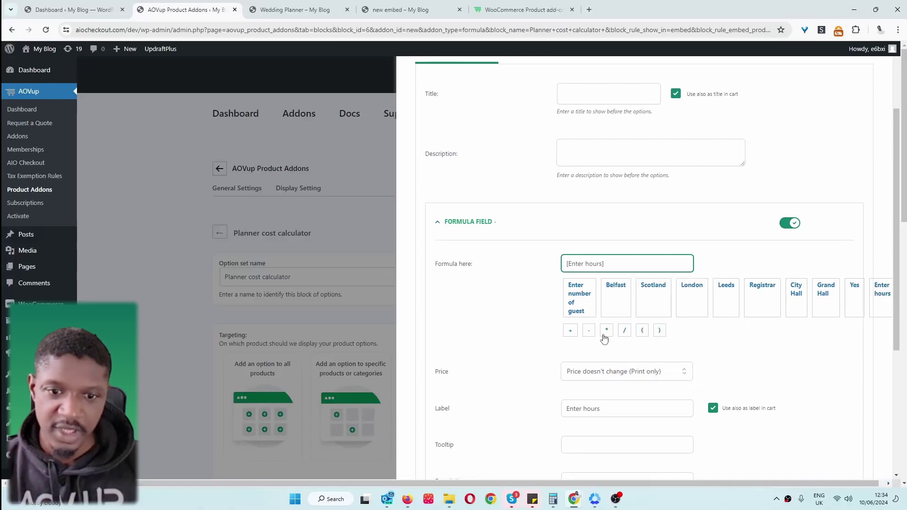
left_click(607, 331)
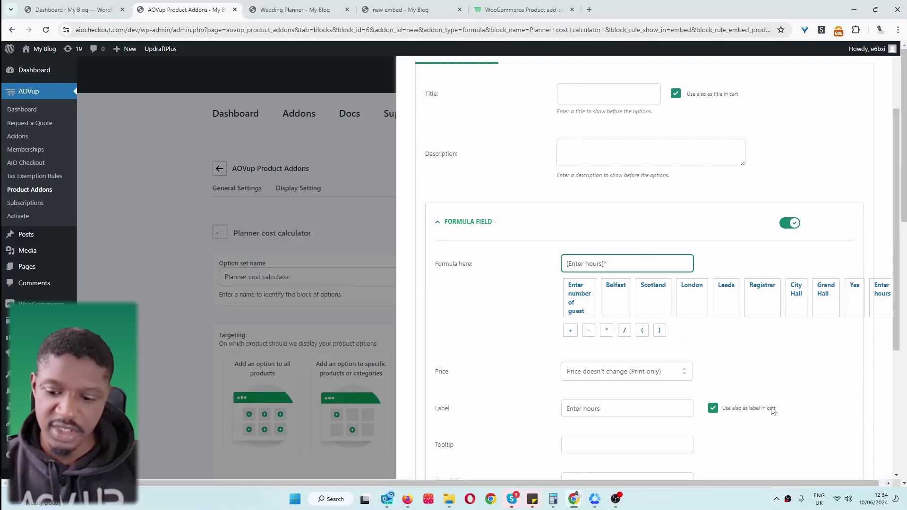
type("15")
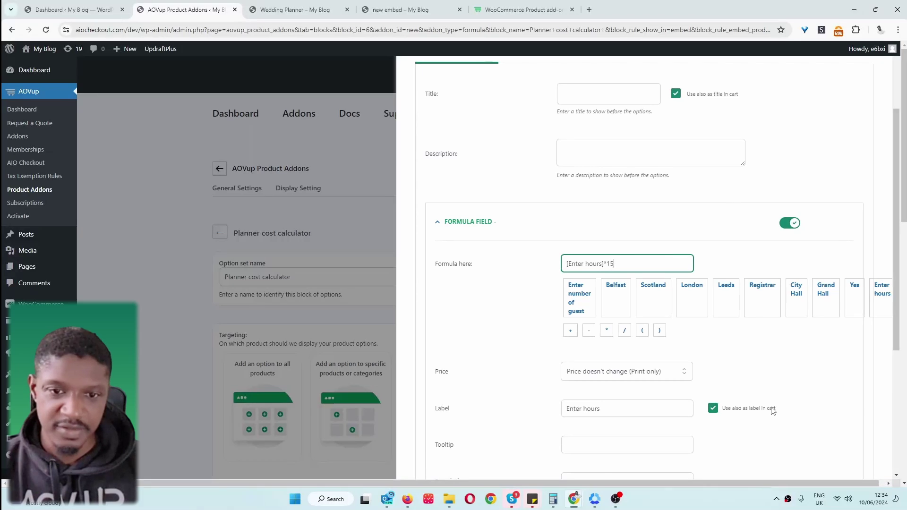
type("0")
scroll(689, 254, "right", 1)
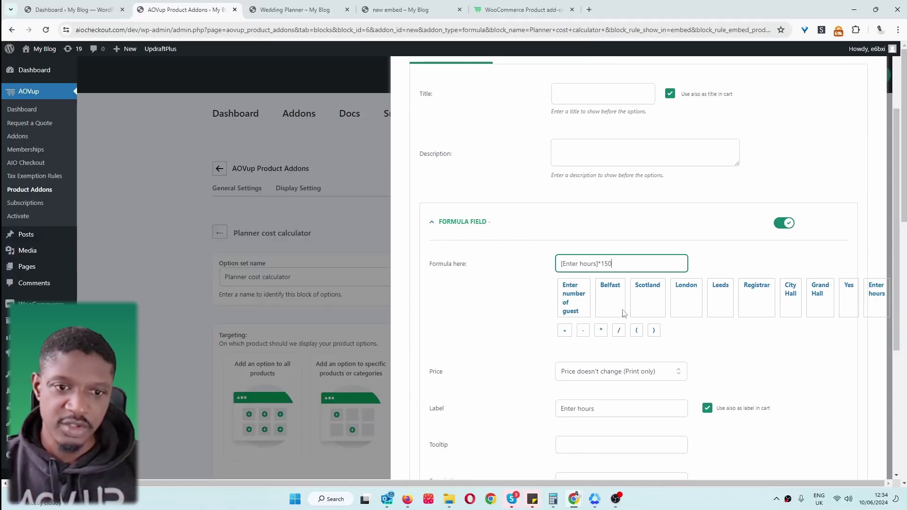
Set the formula field's price to "Product price increase - set formula" and save the option.
left_click(609, 375)
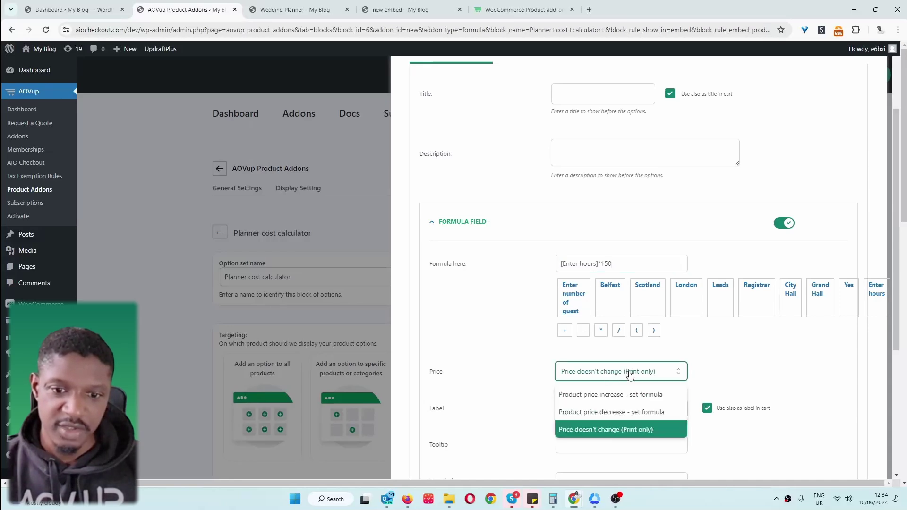
left_click(585, 373)
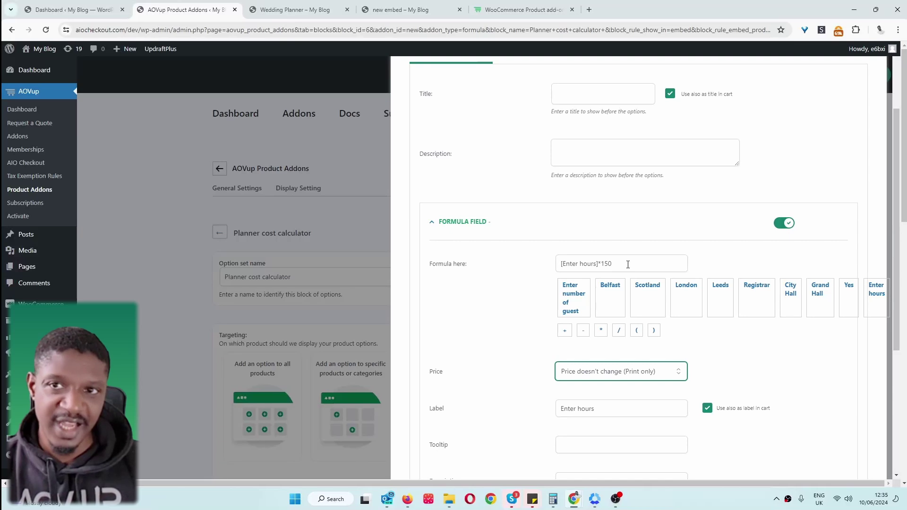
left_click(654, 374)
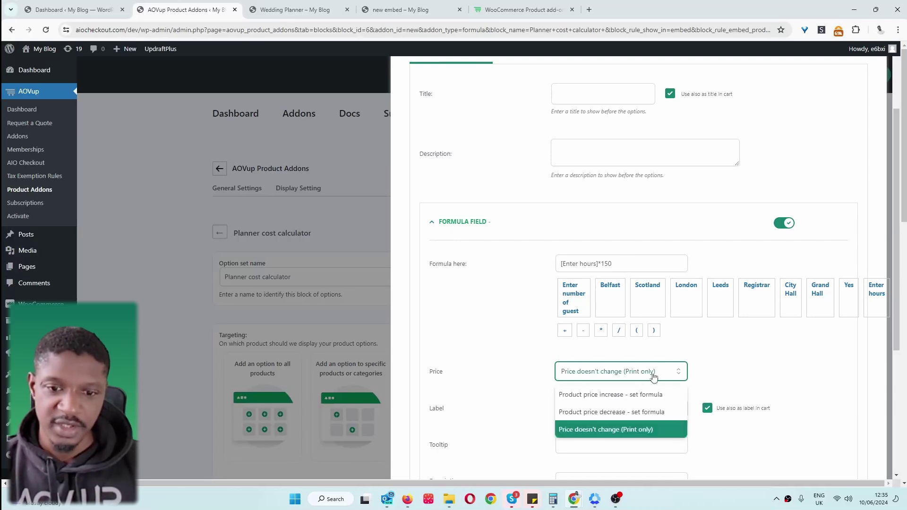
left_click(761, 369)
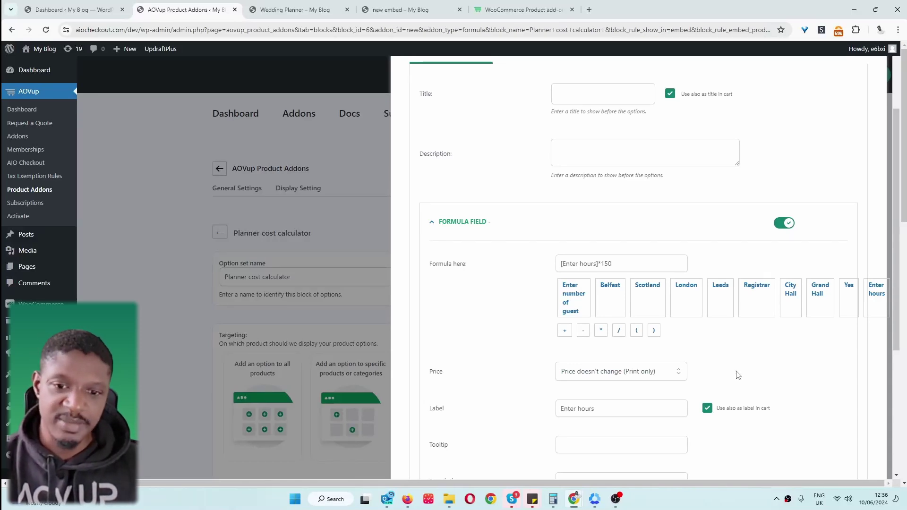
left_click(641, 377)
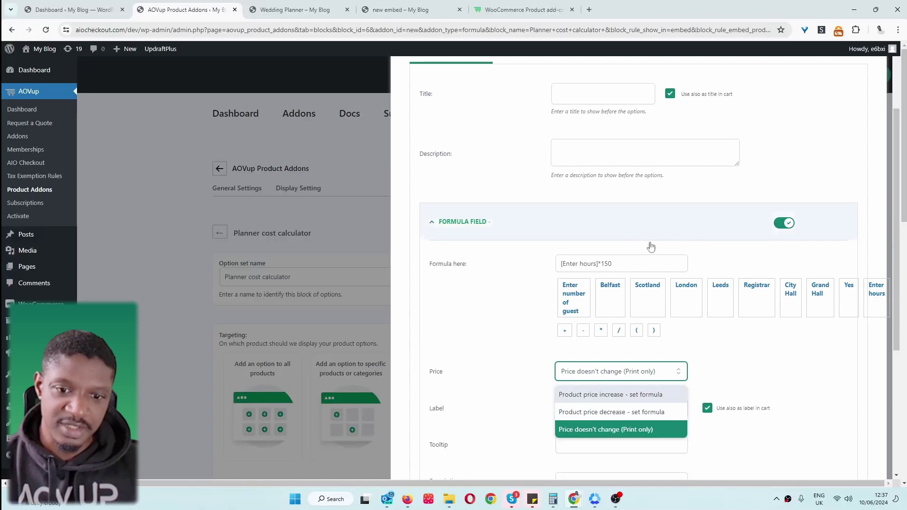
left_click(648, 395)
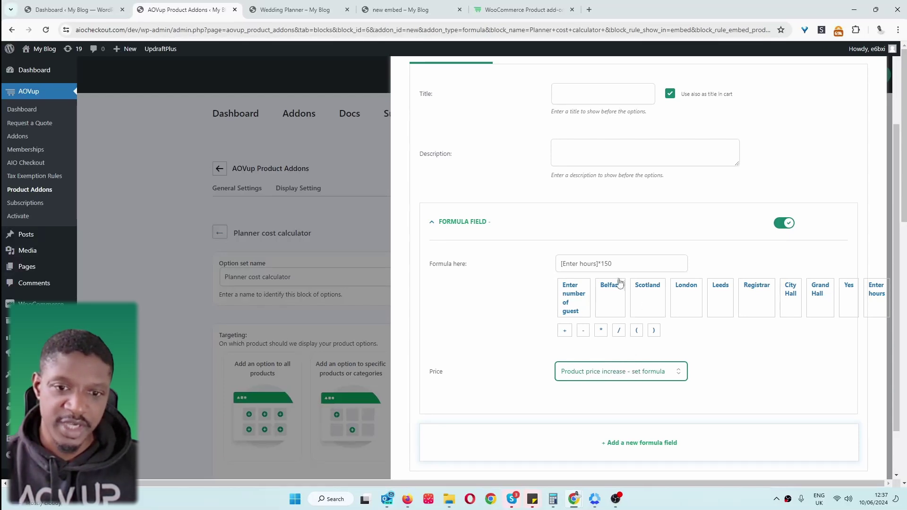
triple_click(593, 265)
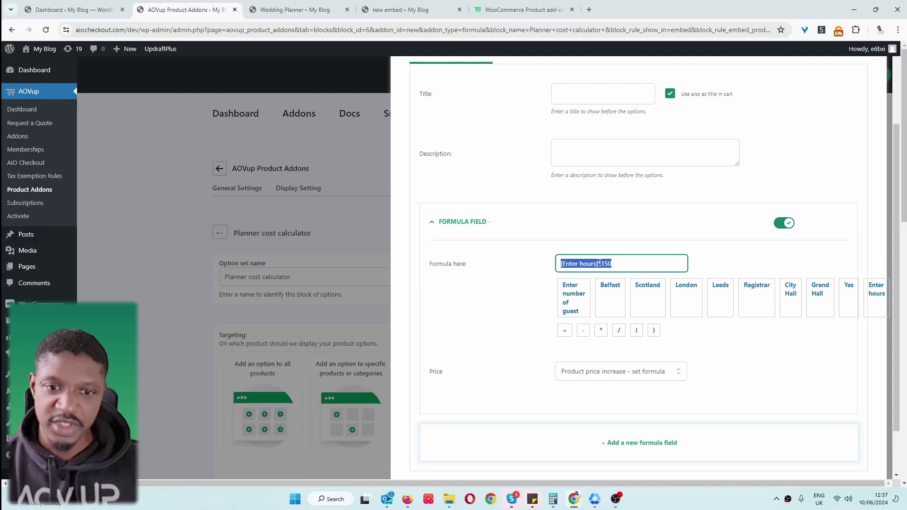
scroll(694, 365, "down", 2)
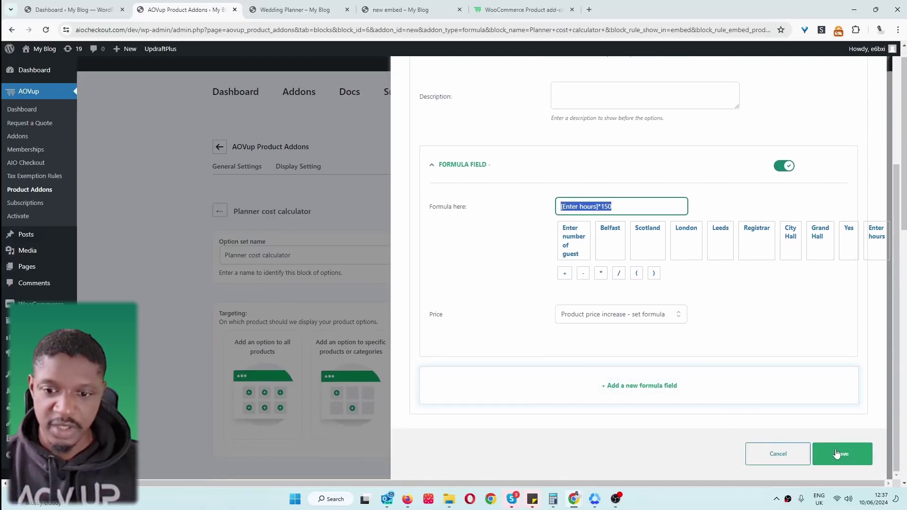
left_click(835, 459)
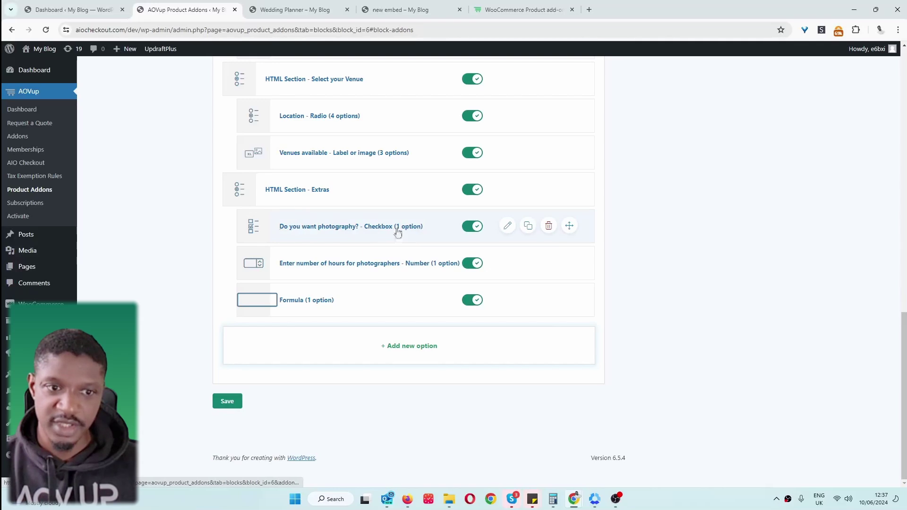
Enable conditional logic on the photographer hours number option, showing it only if all of the rules match.
left_click(508, 263)
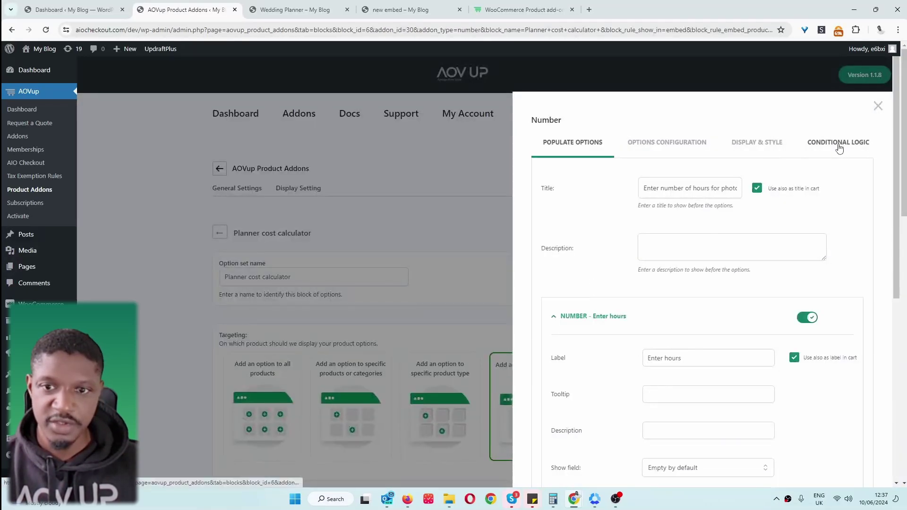
left_click(839, 147)
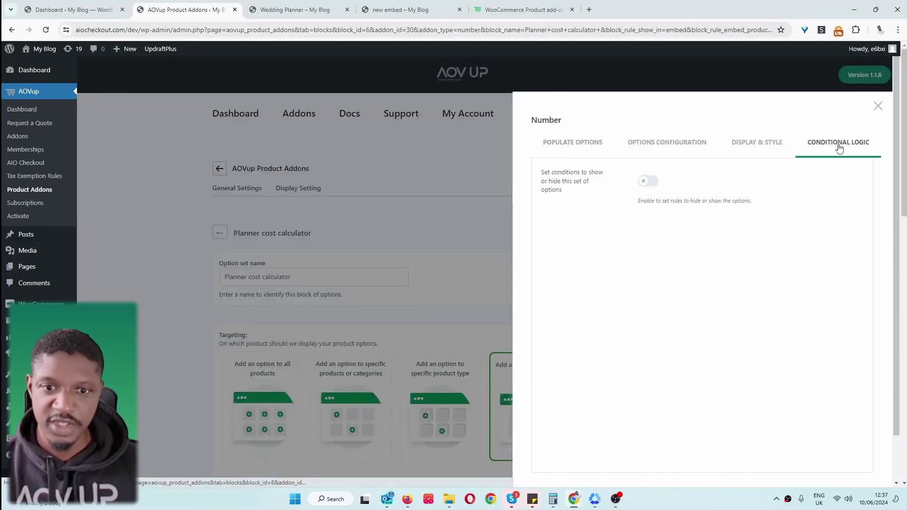
left_click(651, 183)
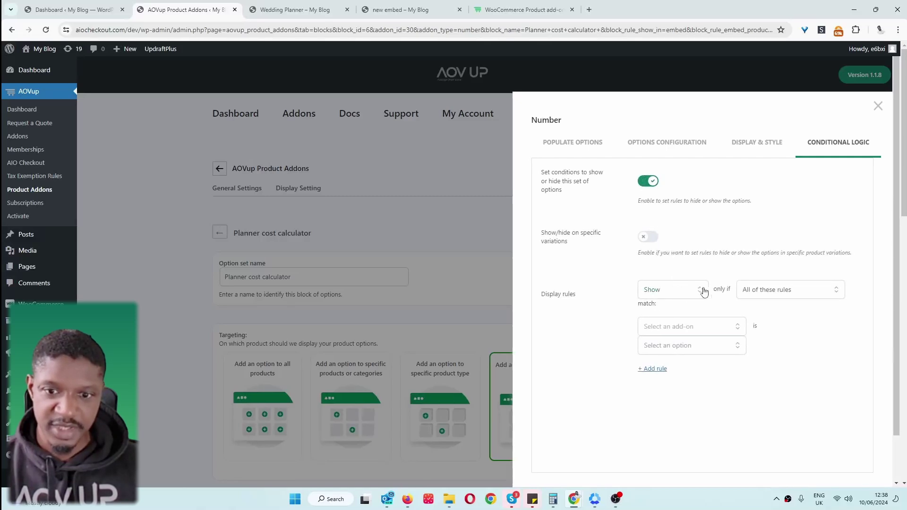
left_click(752, 295)
left_click(779, 315)
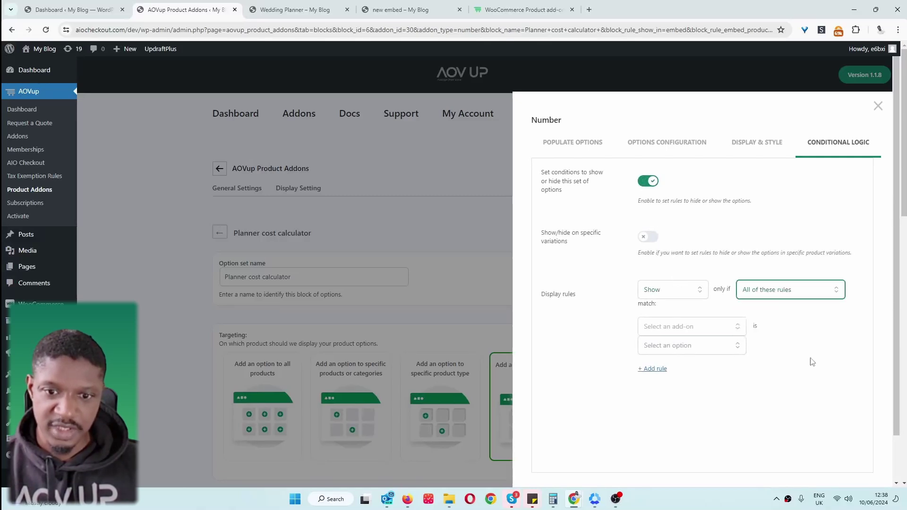
Set the display rule to the photography checkbox's "Yes" being "Selected" and save the hours option.
left_click(676, 328)
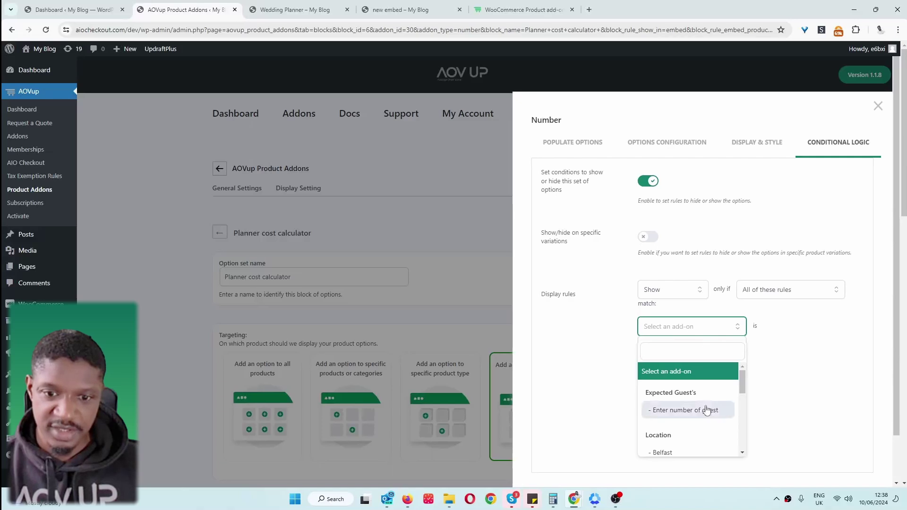
scroll(704, 408, "down", 3)
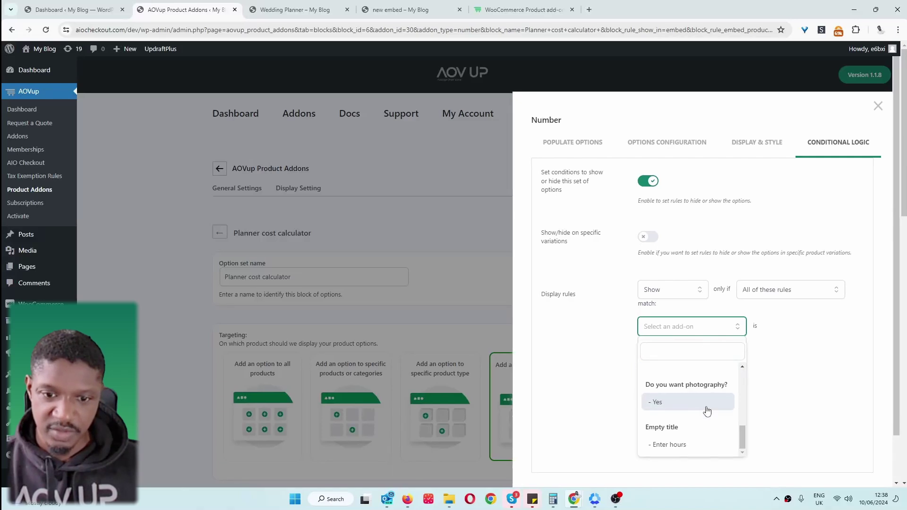
left_click(659, 405)
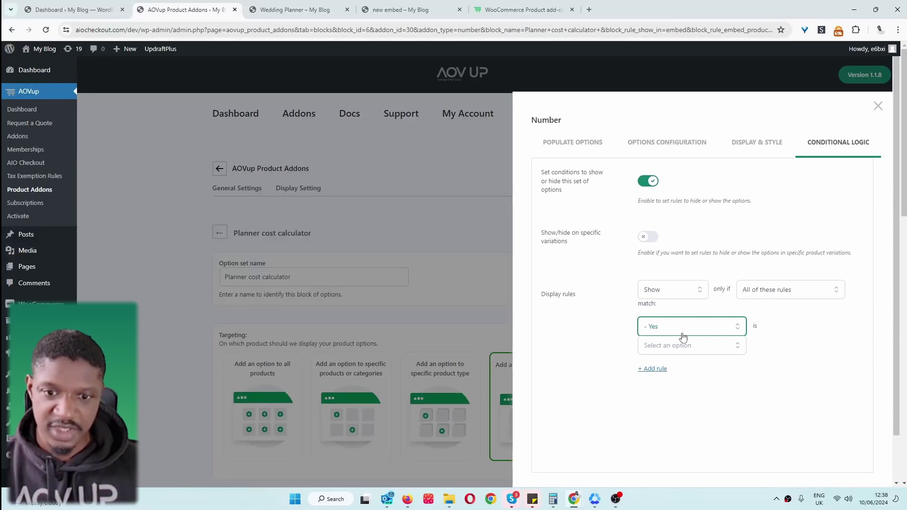
left_click(689, 350)
left_click(669, 368)
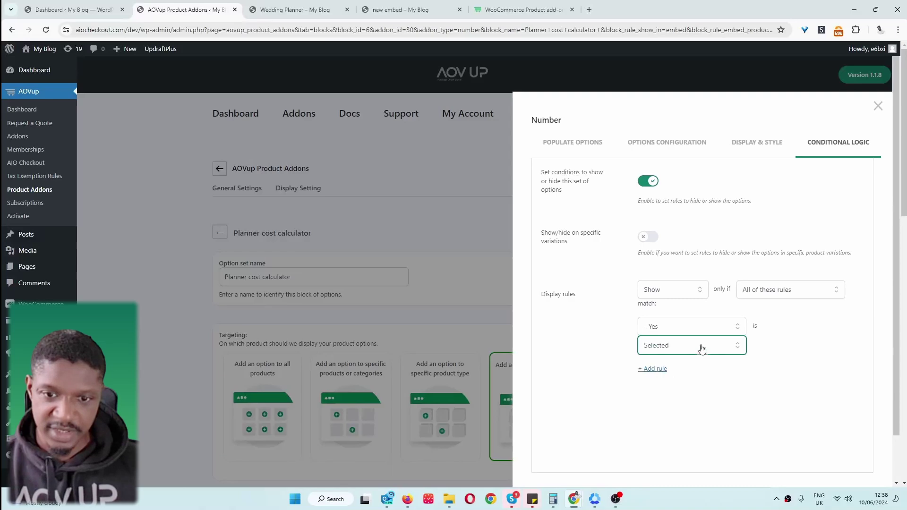
scroll(855, 470, "down", 2)
left_click(852, 467)
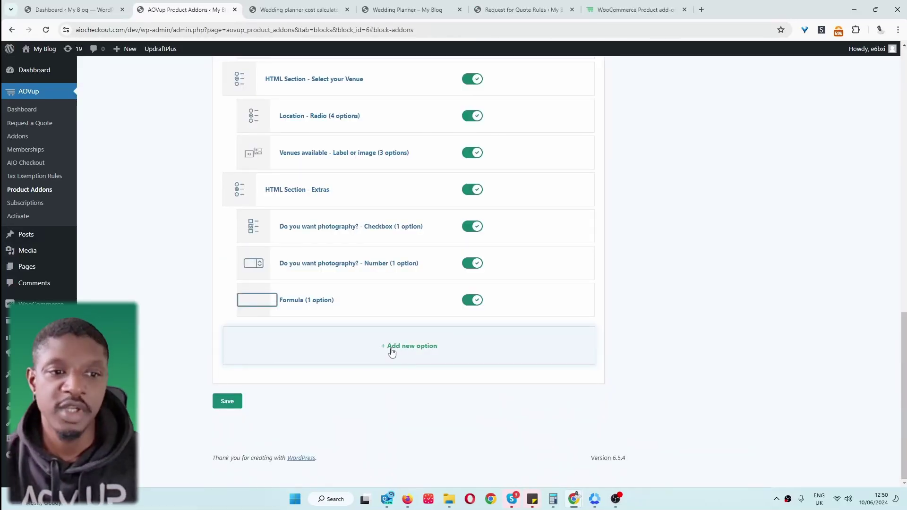
Add an HTML section titled "preferred date?" and save it.
left_click(392, 351)
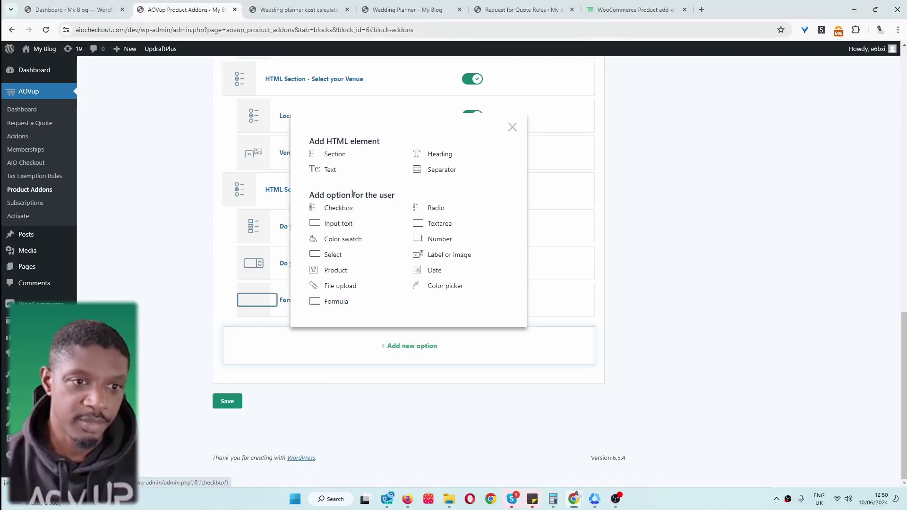
left_click(334, 159)
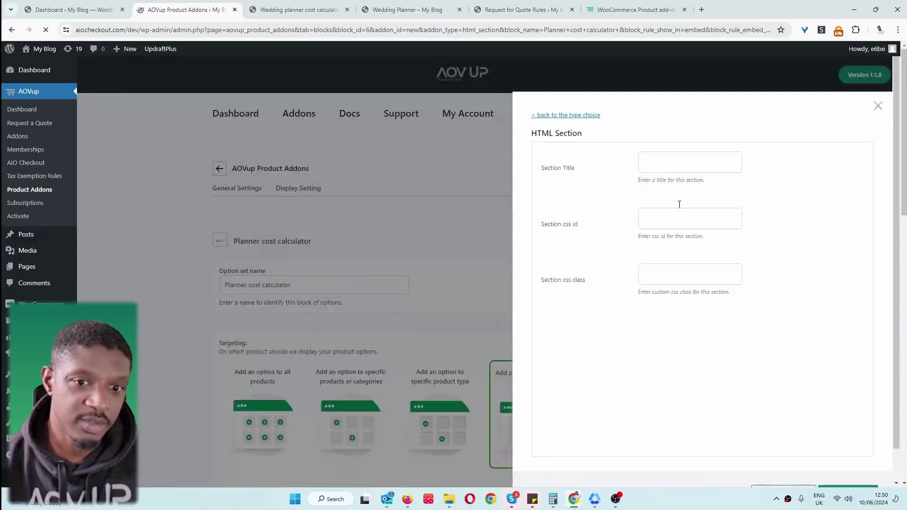
left_click(663, 161)
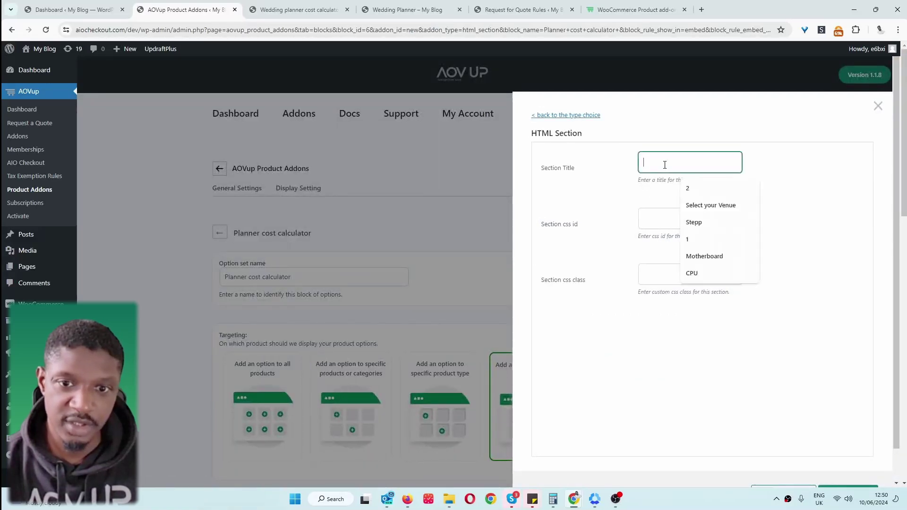
type("preferred date?")
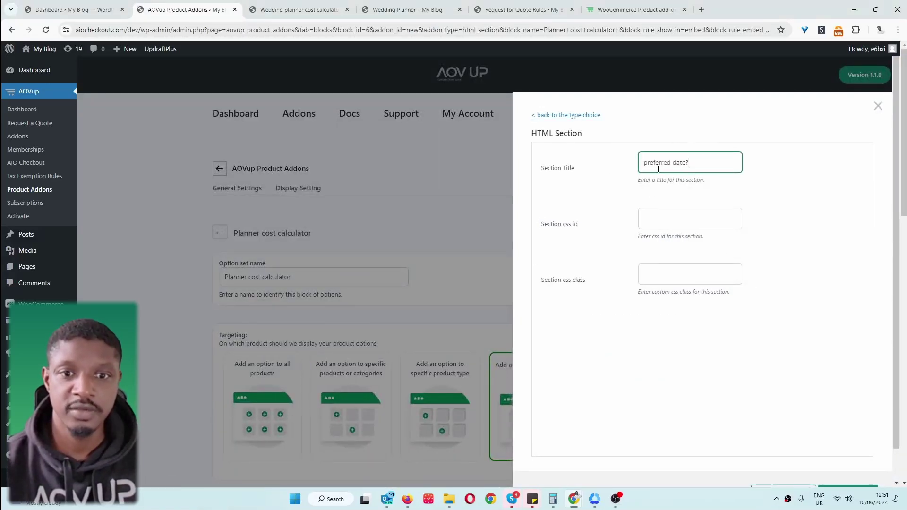
left_click(848, 486)
Add a date option with the Day / Month / Year format and an end year of 2025.
left_click(409, 346)
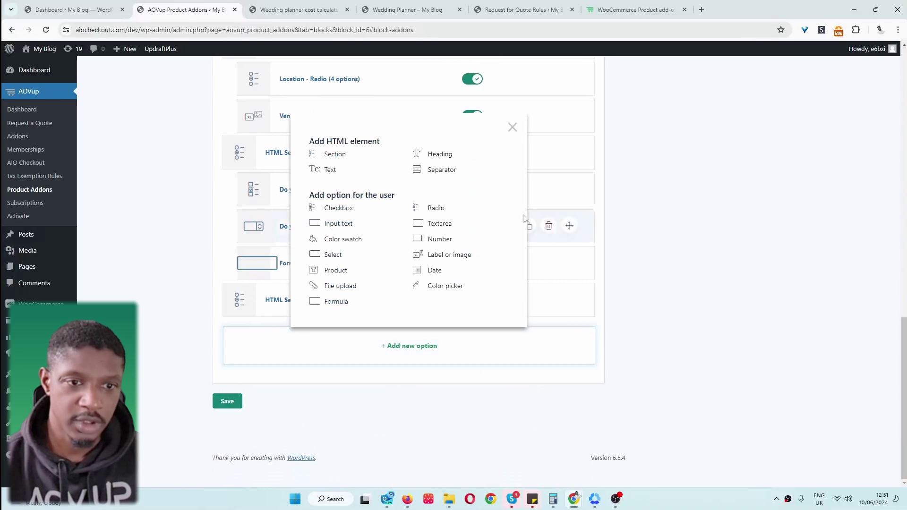
left_click(448, 275)
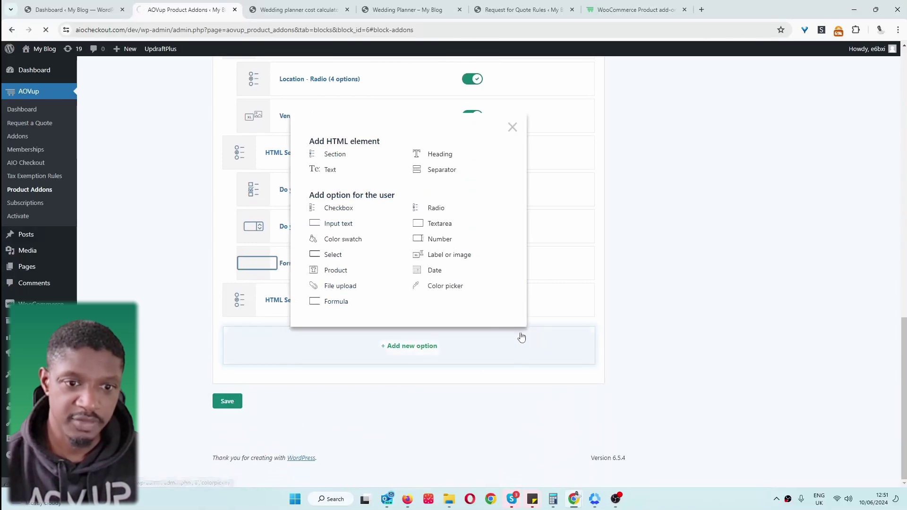
scroll(696, 199, "down", 7)
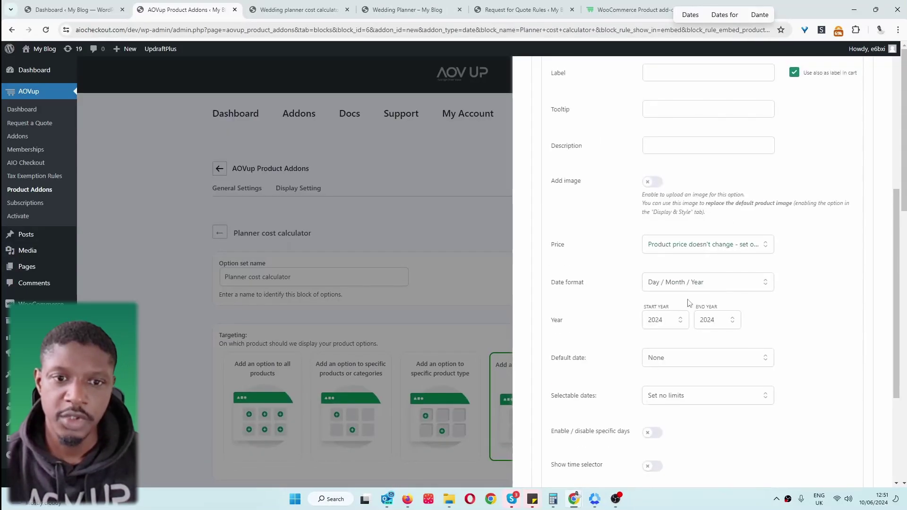
left_click(693, 282)
left_click(755, 285)
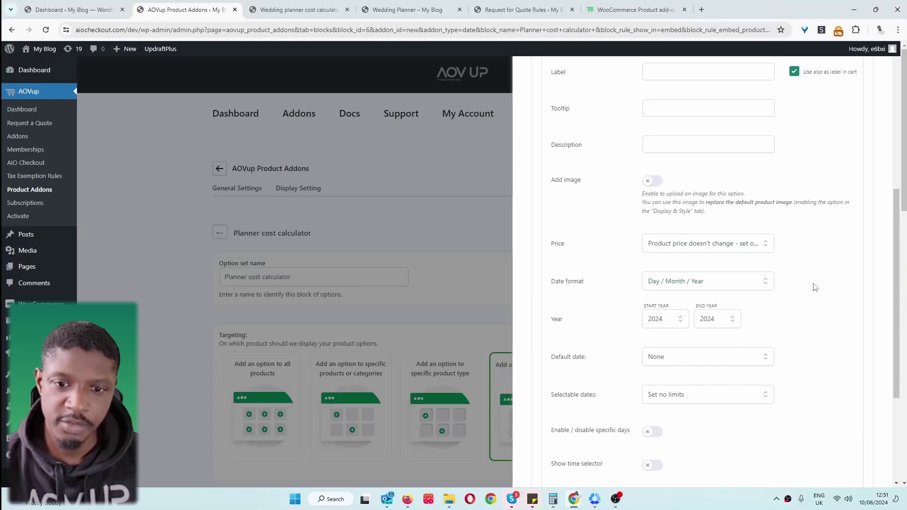
left_click(732, 317)
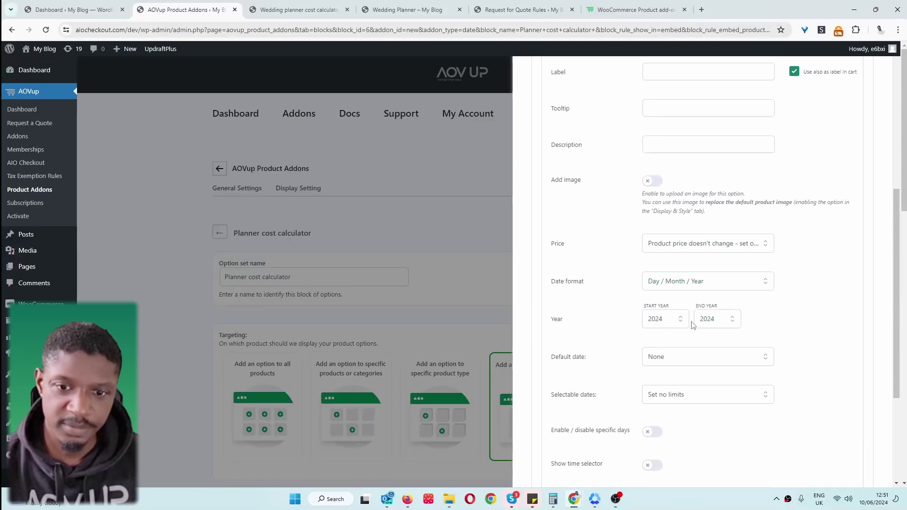
Try the date option's specific-days restriction and its time selector.
scroll(757, 347, "down", 2)
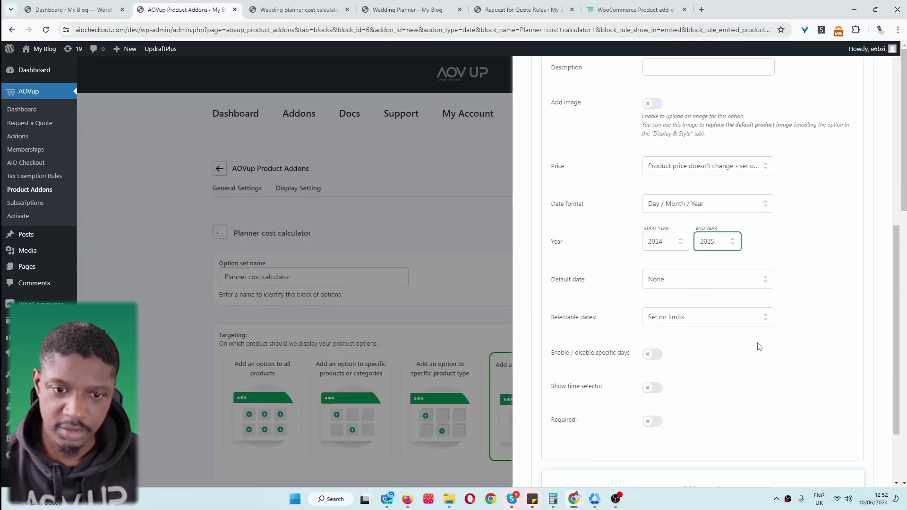
left_click(652, 349)
left_click(654, 349)
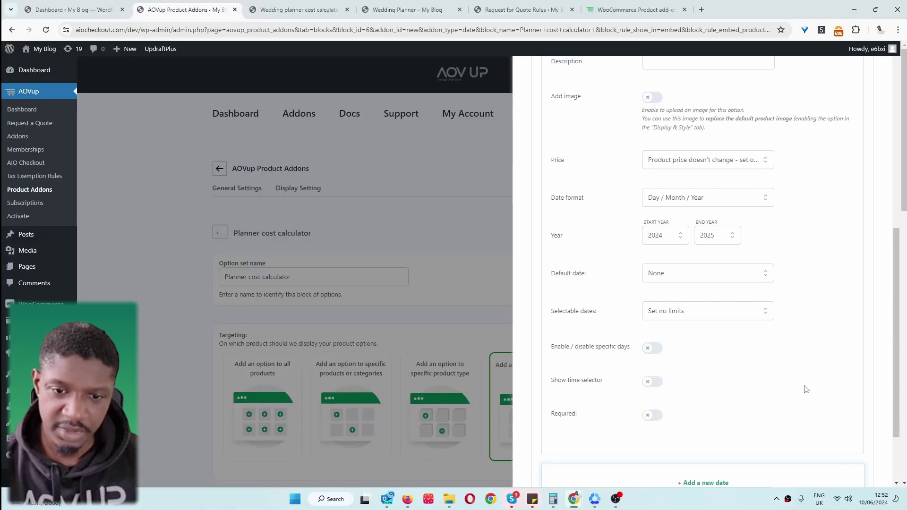
left_click(652, 383)
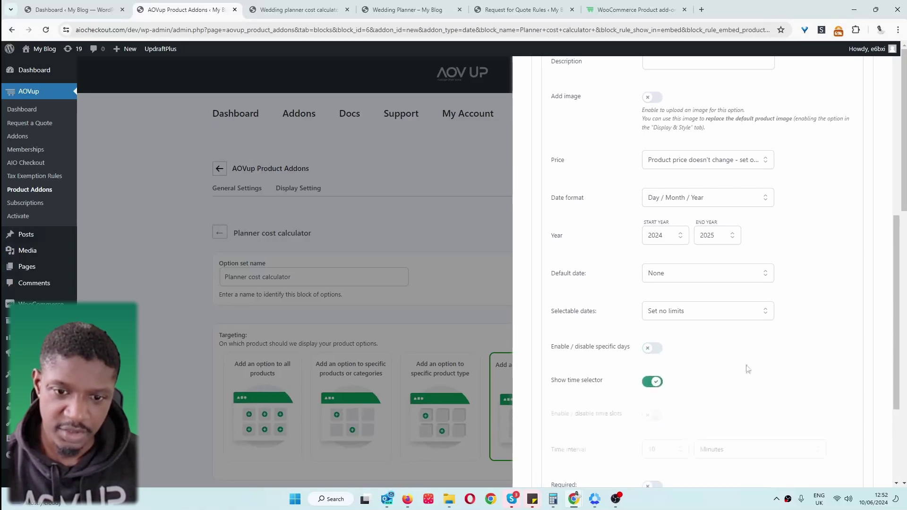
left_click(652, 383)
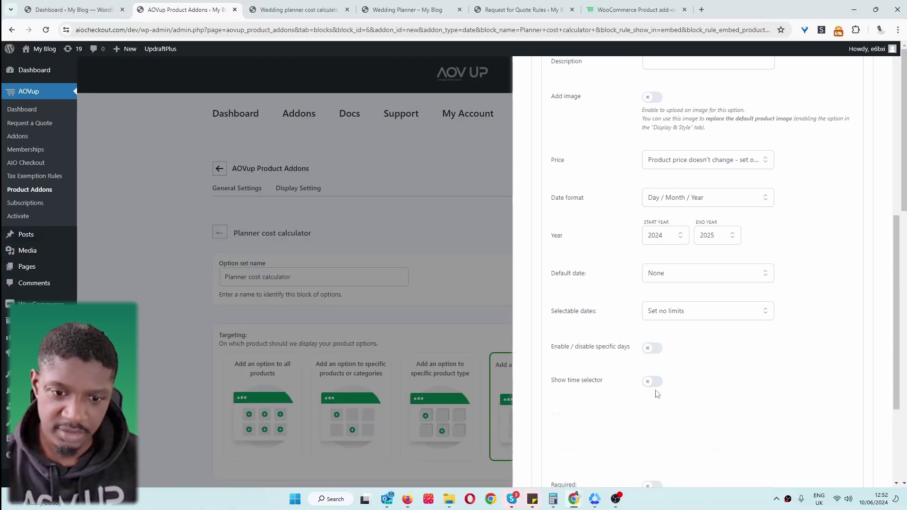
Save the date option with its specific days, time selector and required settings disabled.
scroll(723, 370, "down", 2)
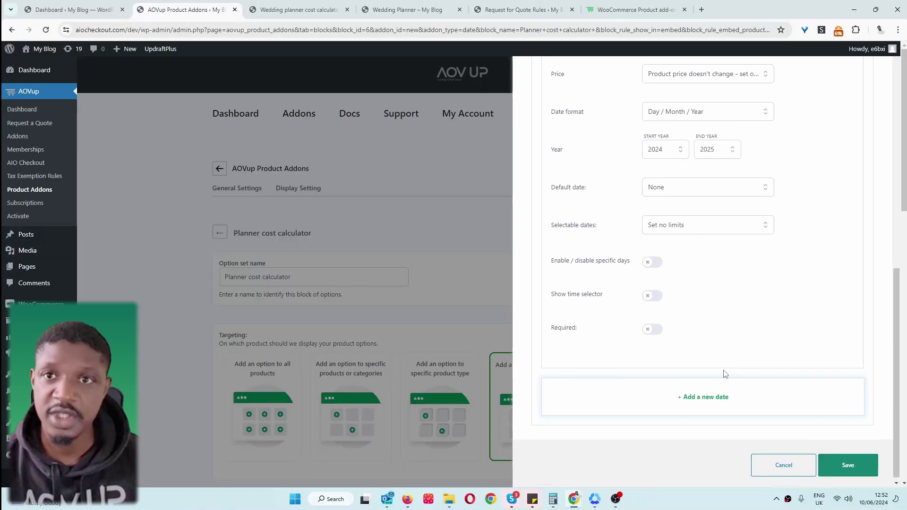
left_click(842, 466)
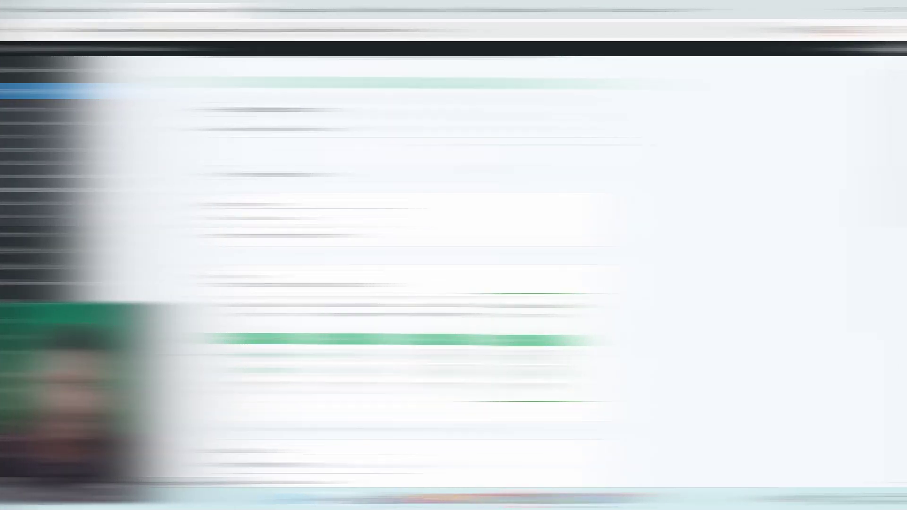
Return to the list of option sets and copy the shortcode of the Planner cost calculator set.
scroll(258, 137, "up", 2)
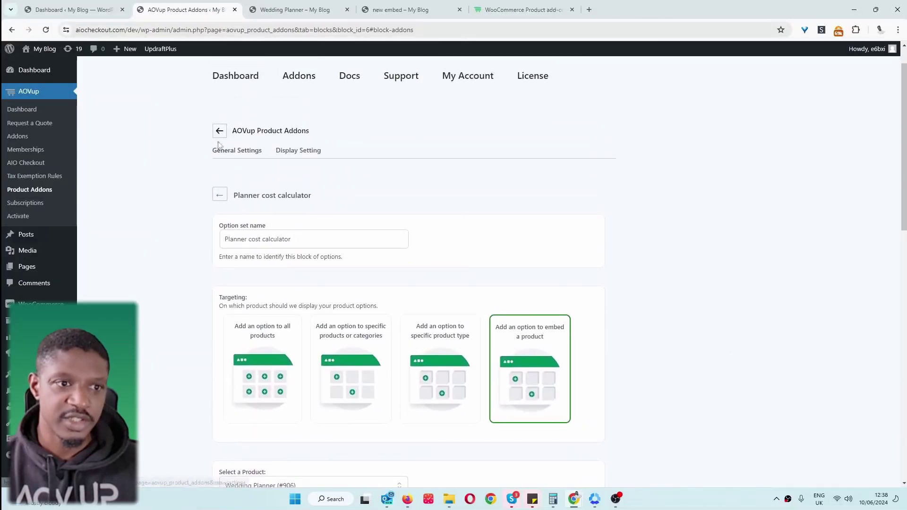
left_click(220, 131)
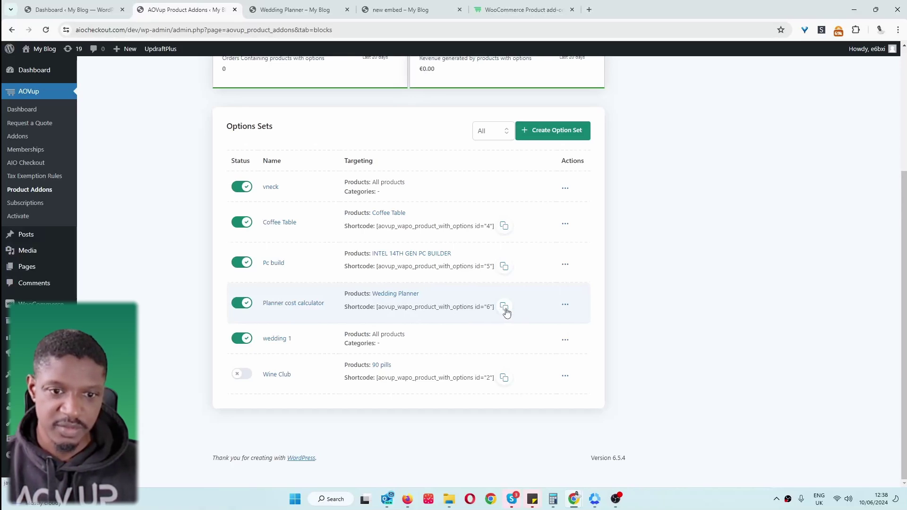
Create a new page titled "Wedding planner cost calculator".
scroll(506, 312, "up", 4)
mouse_move(128, 57)
left_click(136, 93)
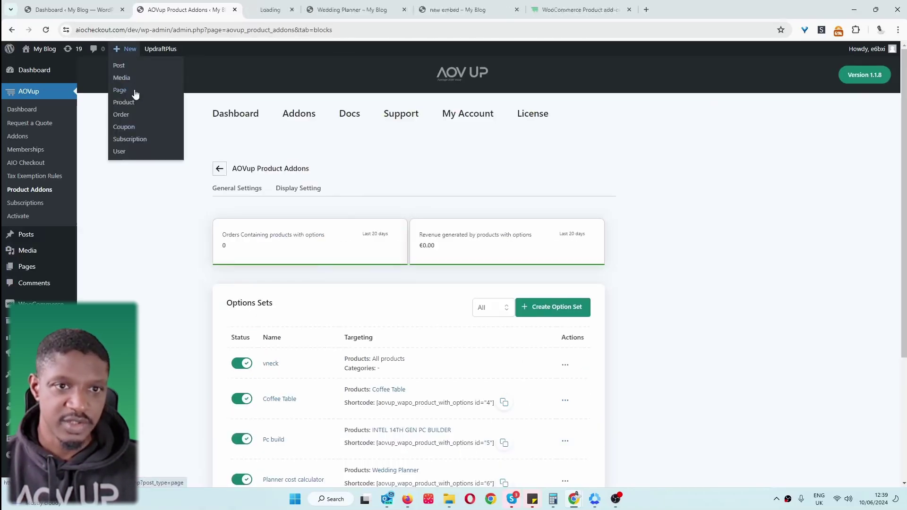
type("Wedding planner cost calculator")
key("Return")
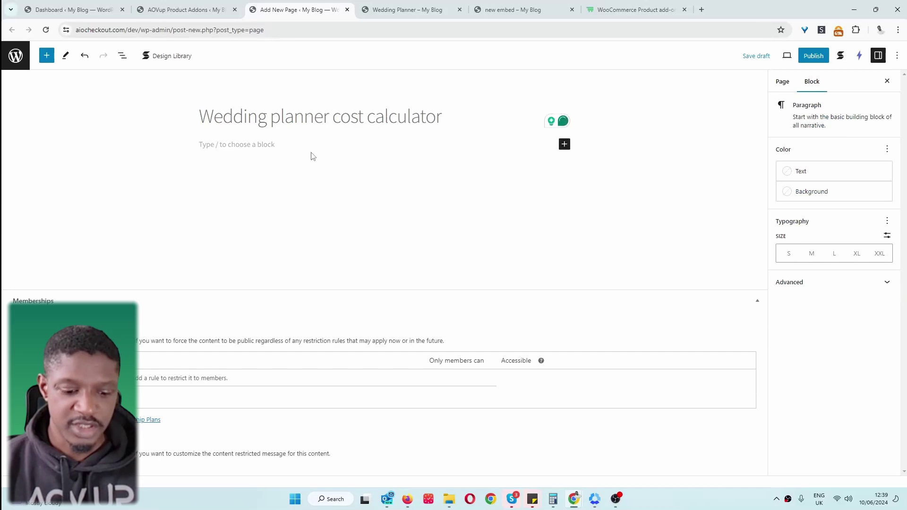
Insert the shortcode [aovup_wapo_product_with_options id="6"] into the page, publish it and view the live page.
type("[aovup_wapo_product_with_options id=\"6\"]")
left_click(813, 56)
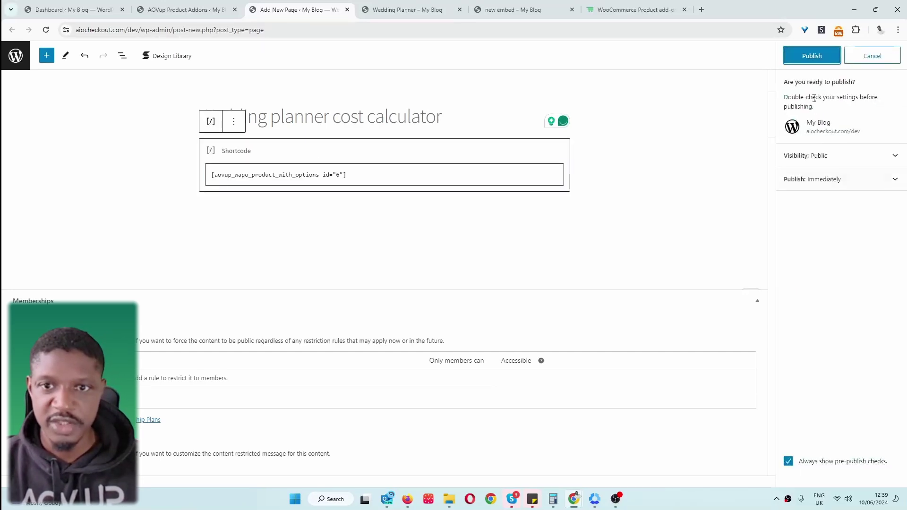
left_click(811, 57)
left_click(810, 168)
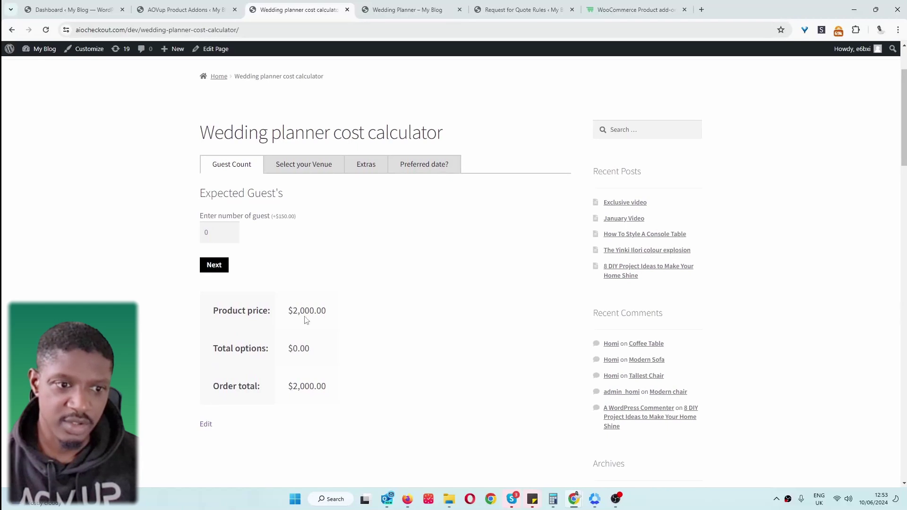
Enter 6 as the number of guests in the live calculator and check the product price and total options.
left_click_drag(333, 315, 292, 310)
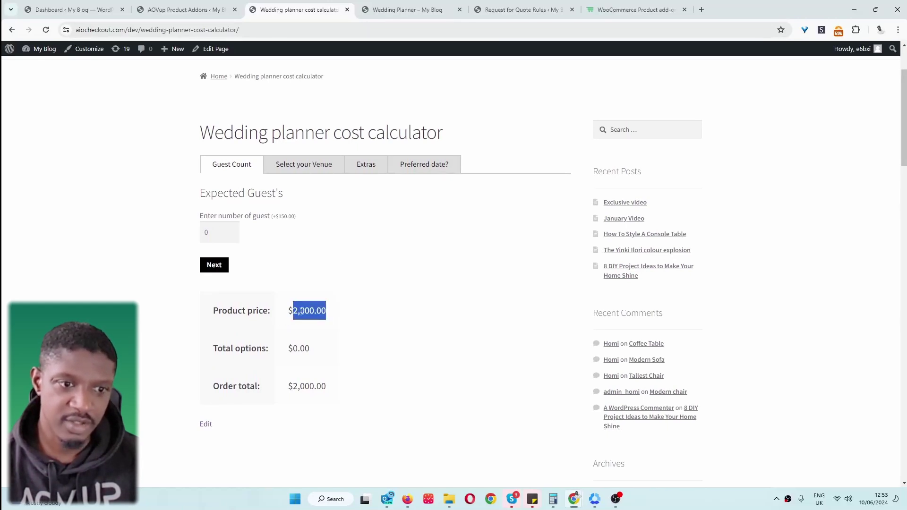
left_click(237, 238)
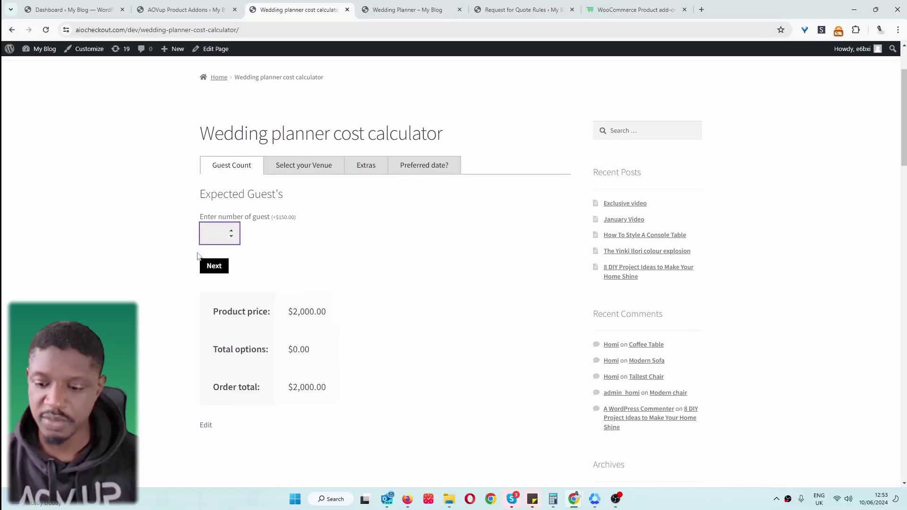
type("6")
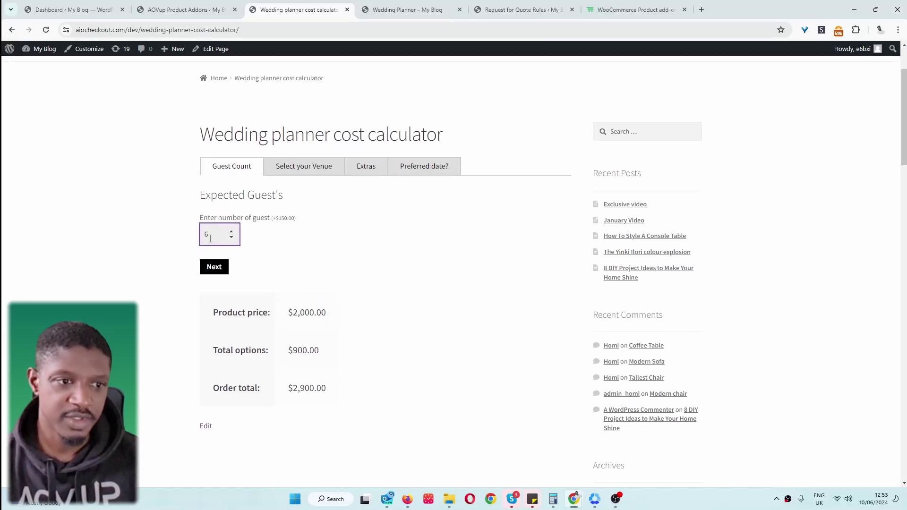
left_click_drag(298, 353, 338, 360)
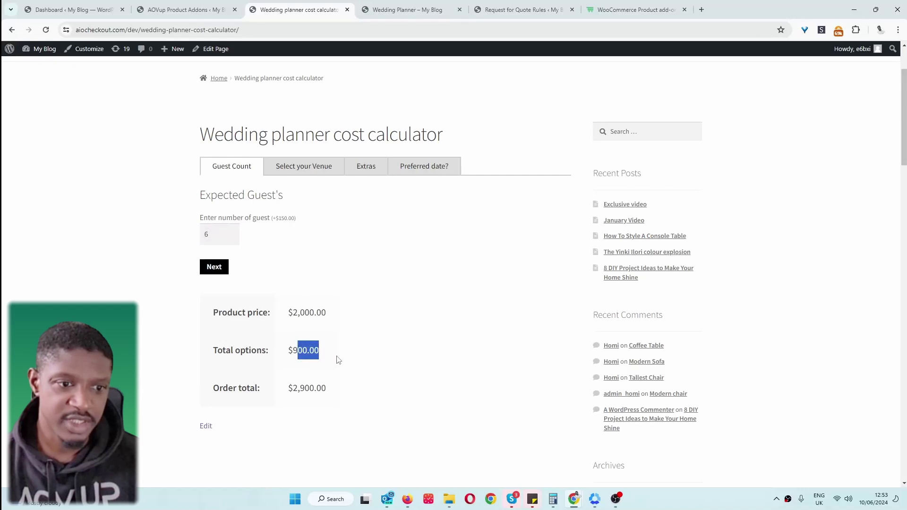
left_click_drag(262, 353, 208, 357)
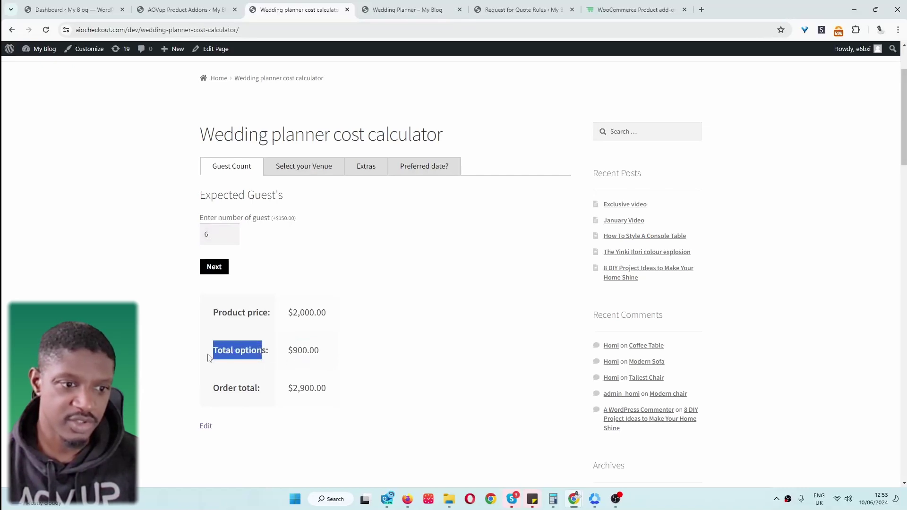
Advance to the venue selection and choose London as the location and City Hall as the venue.
left_click(222, 266)
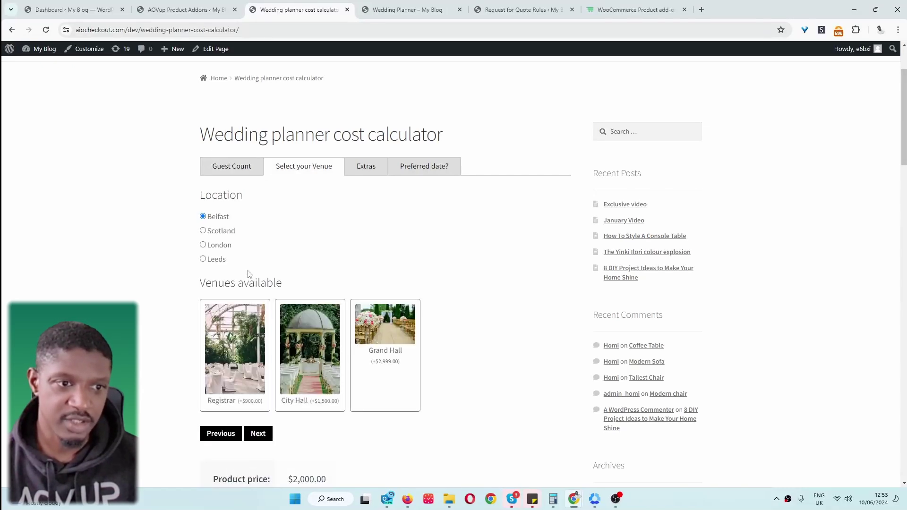
left_click(221, 245)
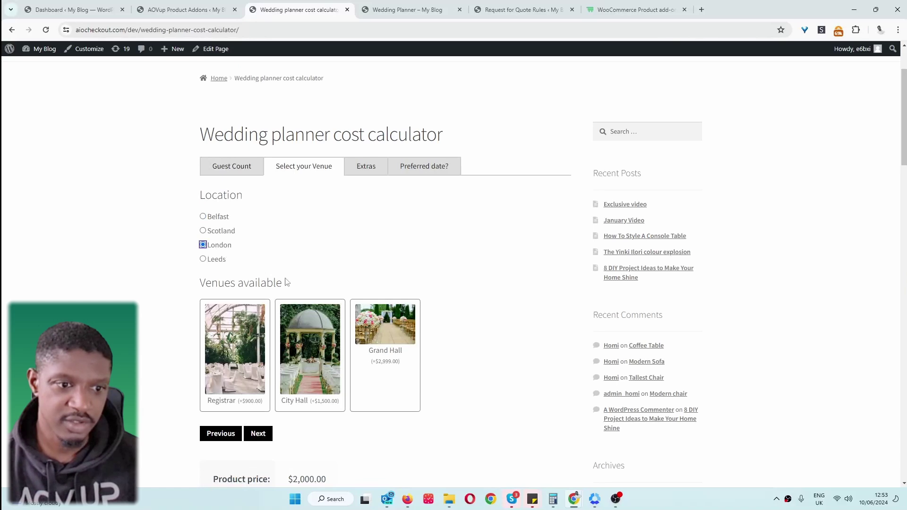
scroll(293, 302, "down", 1)
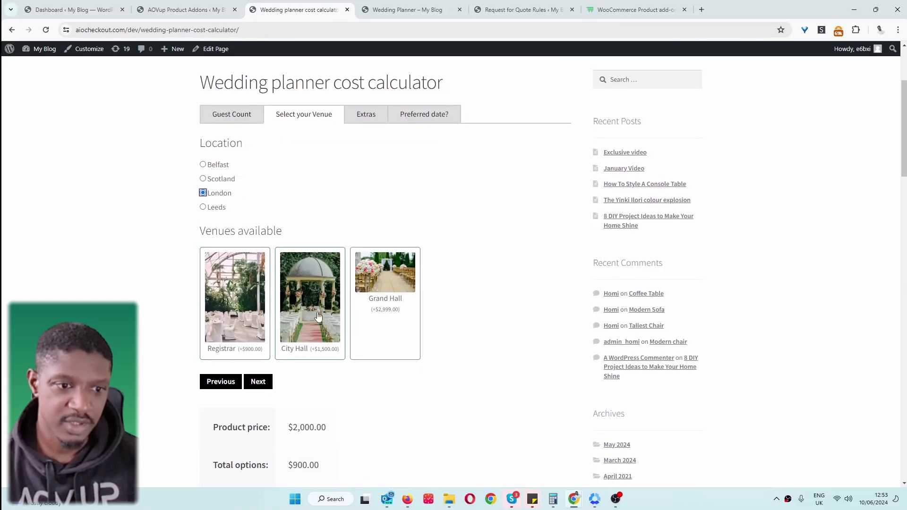
left_click(319, 313)
scroll(376, 378, "down", 6)
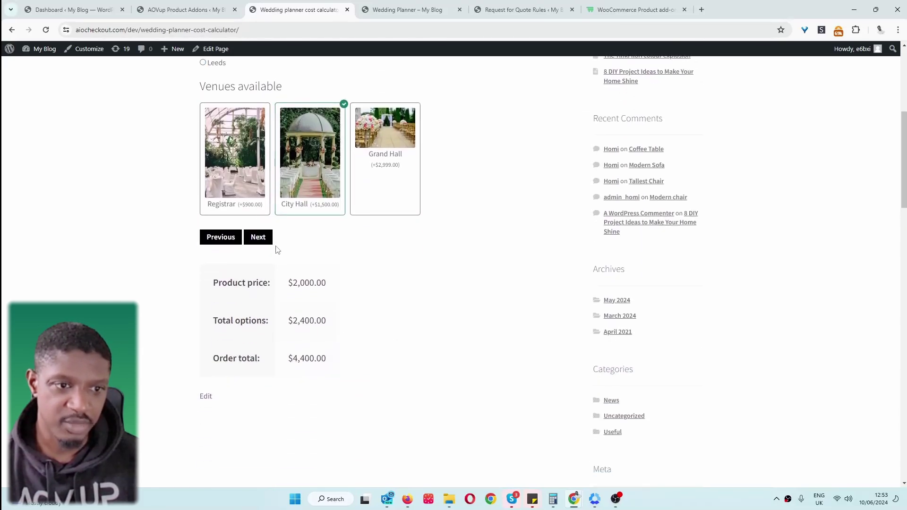
Choose "Yes" for photography in the extras and enter 6 hours.
scroll(426, 330, "up", 4)
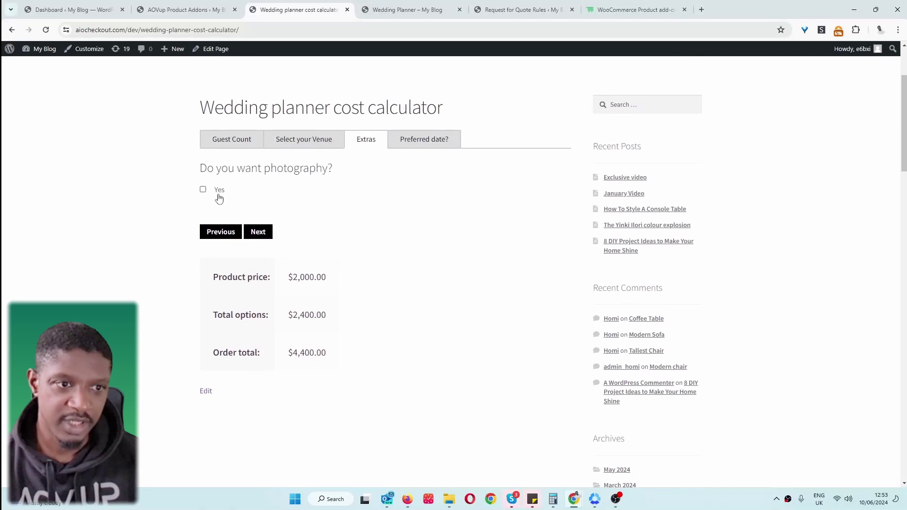
left_click(204, 190)
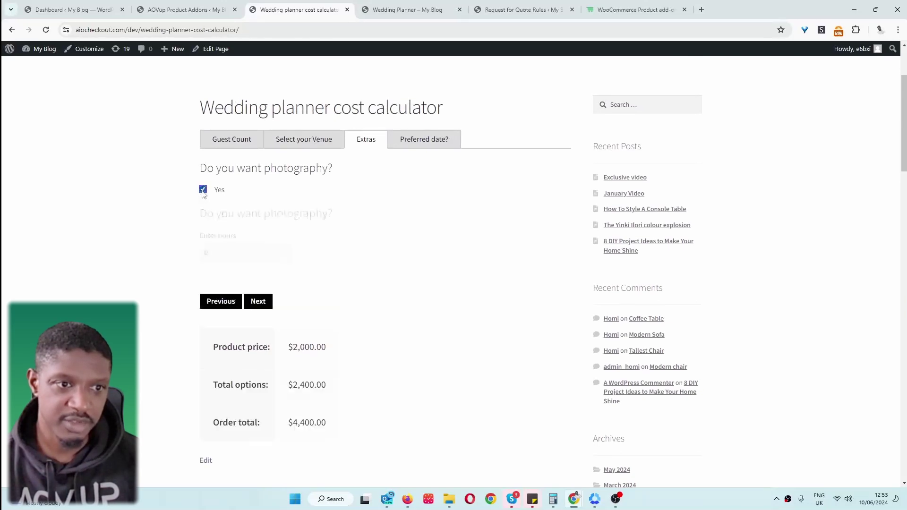
left_click(223, 250)
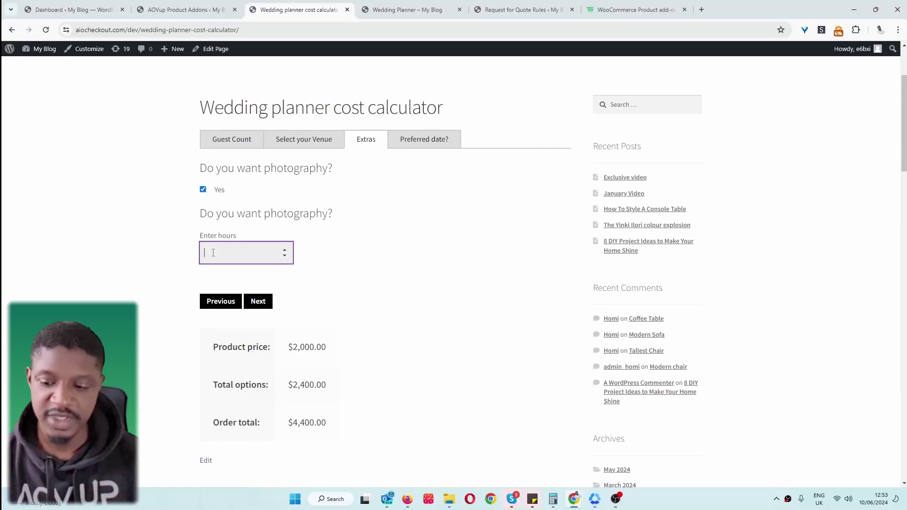
type("6")
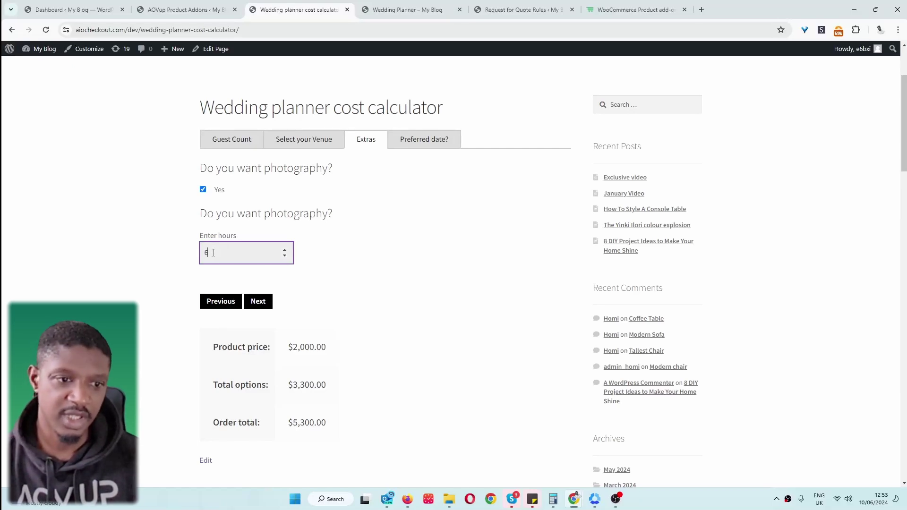
scroll(362, 427, "up", 1)
scroll(362, 427, "up", 1)
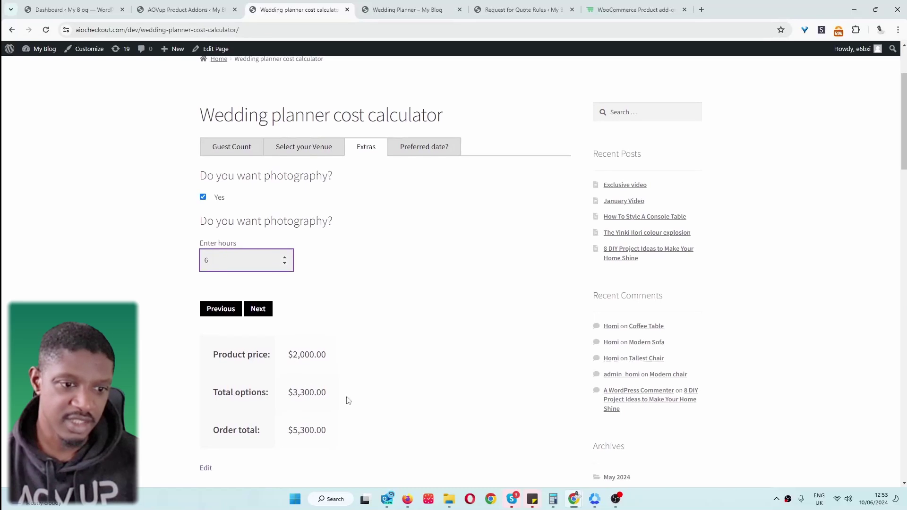
left_click(229, 272)
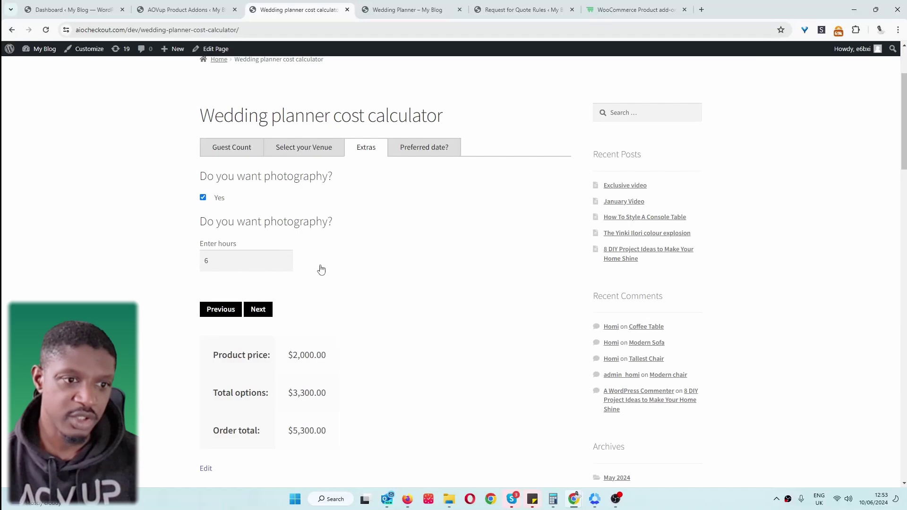
Advance to the preferred date section and open the Ideal Date field for selection.
left_click(259, 310)
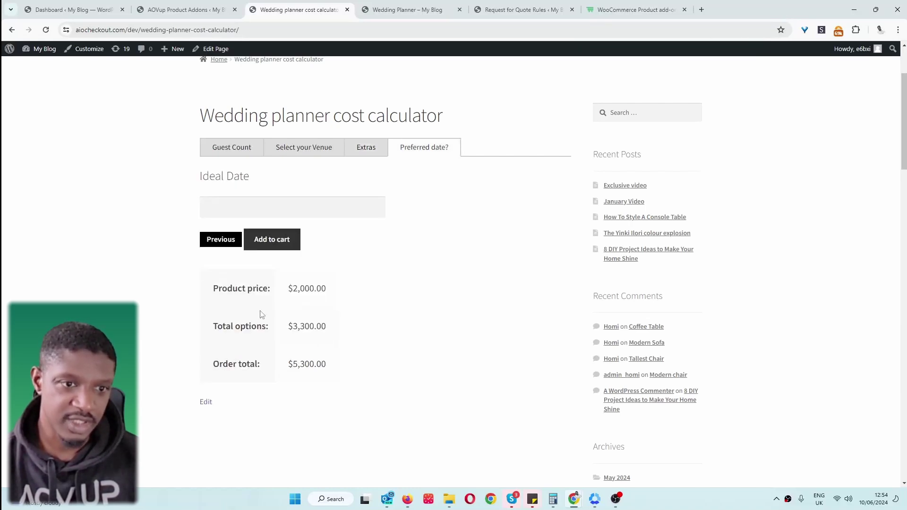
left_click(316, 213)
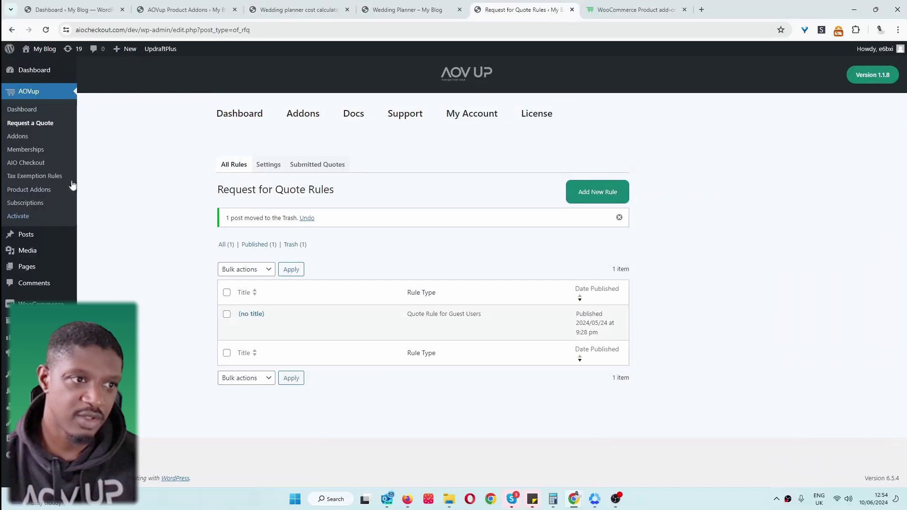
Add a new quote rule of type "Quote Rule for Registered Users" with rule priority 1.
left_click(594, 194)
scroll(416, 244, "down", 1)
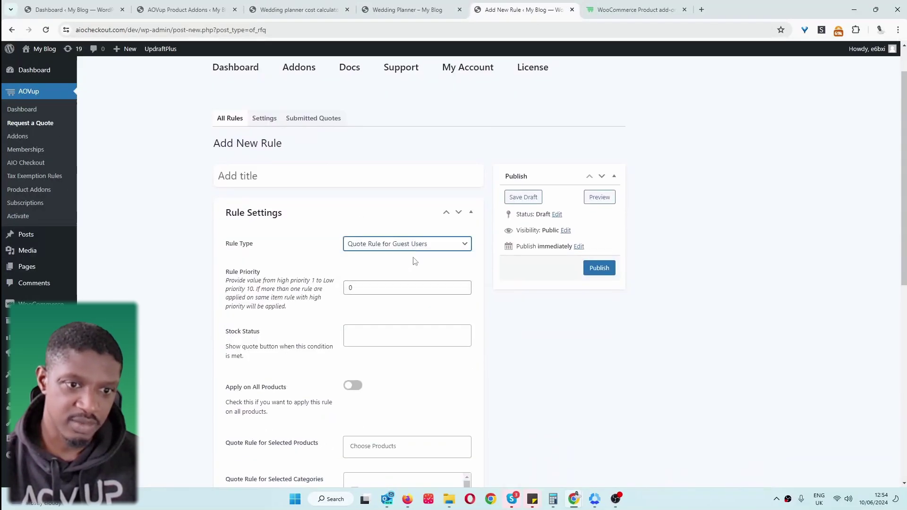
left_click(416, 243)
left_click(425, 264)
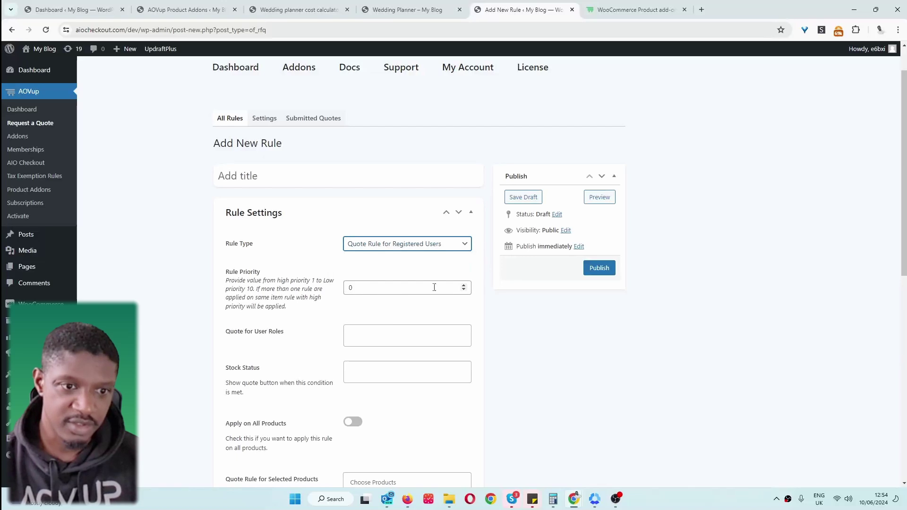
left_click(463, 285)
Assign the rule to the Administrator user role and apply it on all products.
left_click(370, 336)
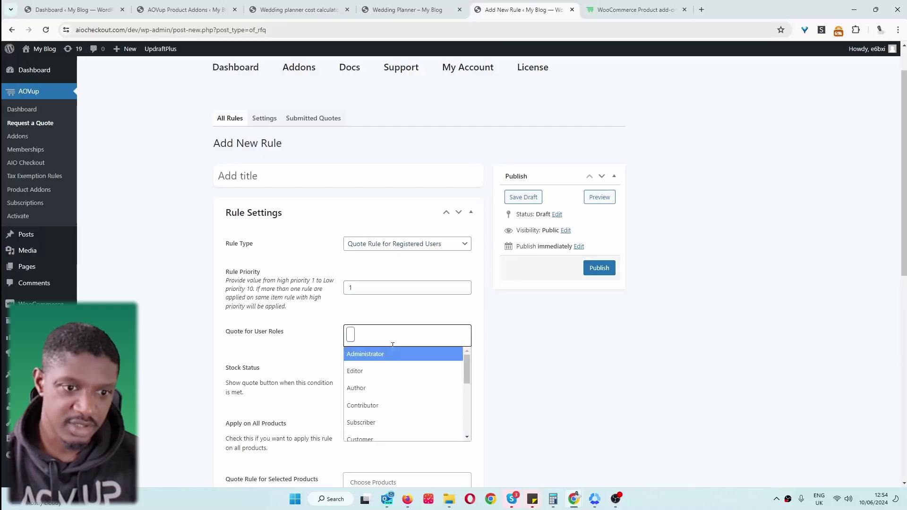
left_click(378, 354)
scroll(392, 354, "down", 3)
left_click(353, 265)
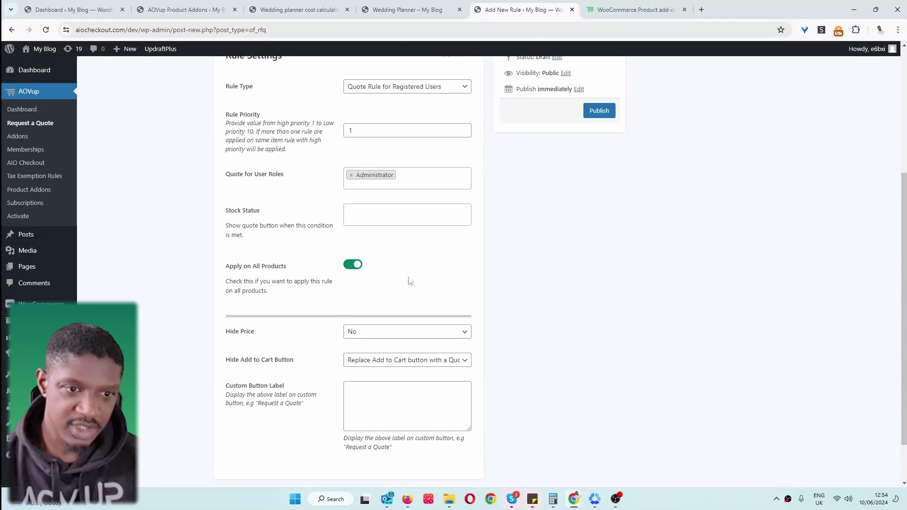
Try "Replace Add to Cart with custom button" for the Add to Cart behaviour, and switch back to "Replace Add to Cart button with a Quote Button".
left_click(396, 335)
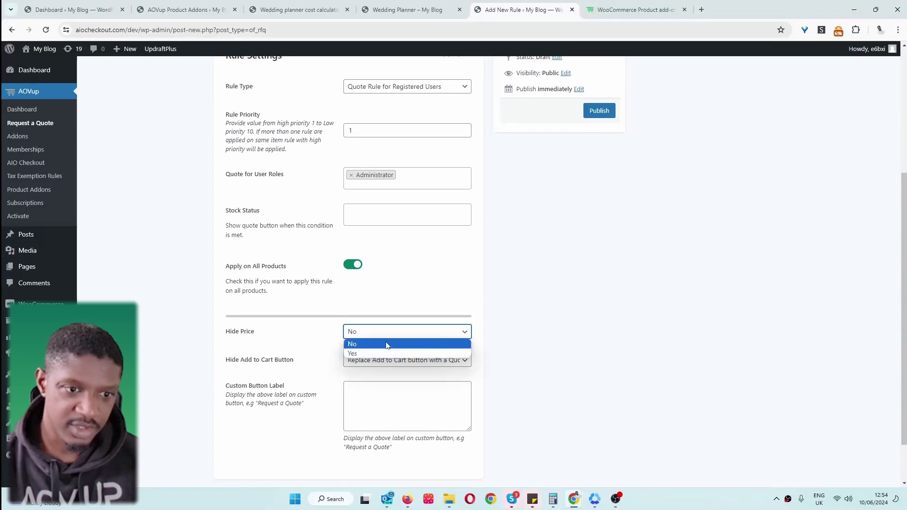
left_click(424, 343)
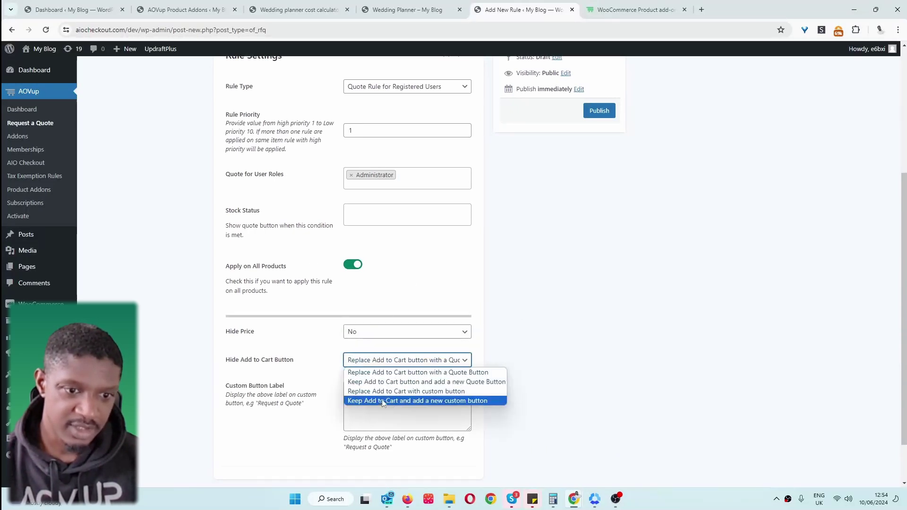
left_click(365, 392)
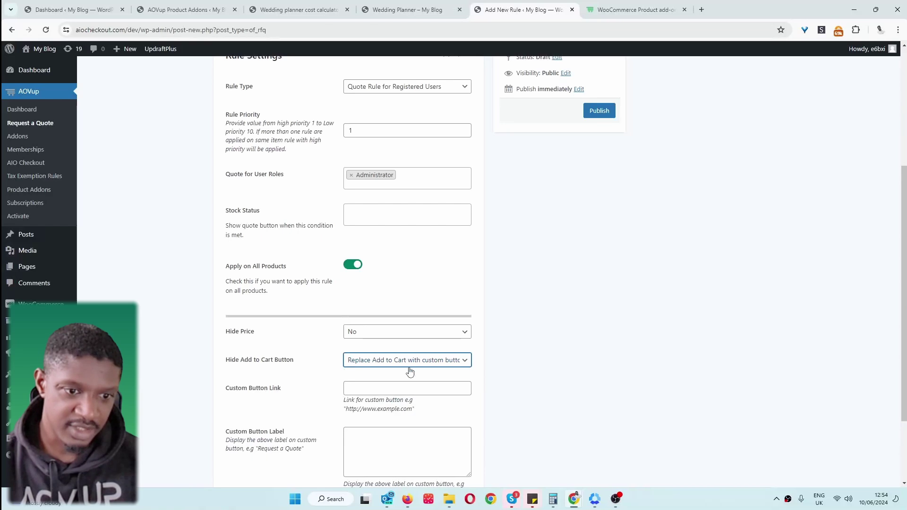
key("Up")
key("Up")
Set the custom button label to "Get Quote" and publish the rule.
left_click(380, 393)
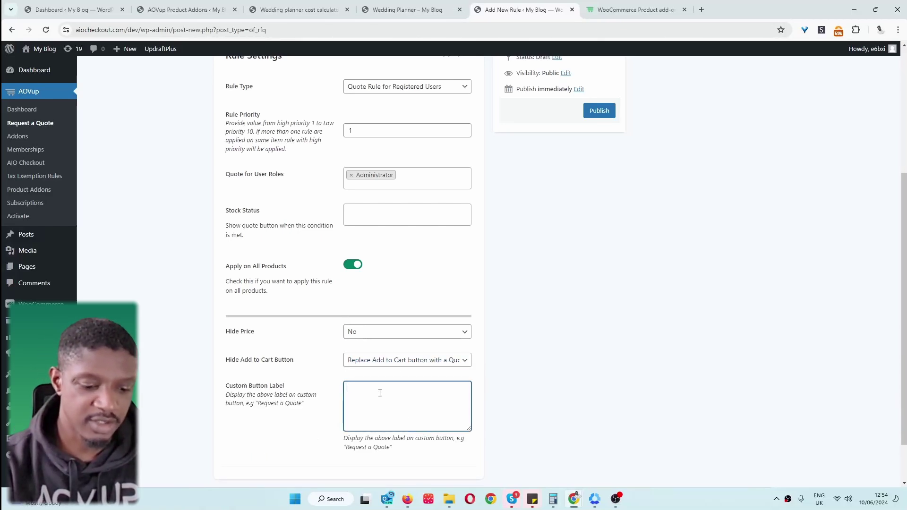
type("Get")
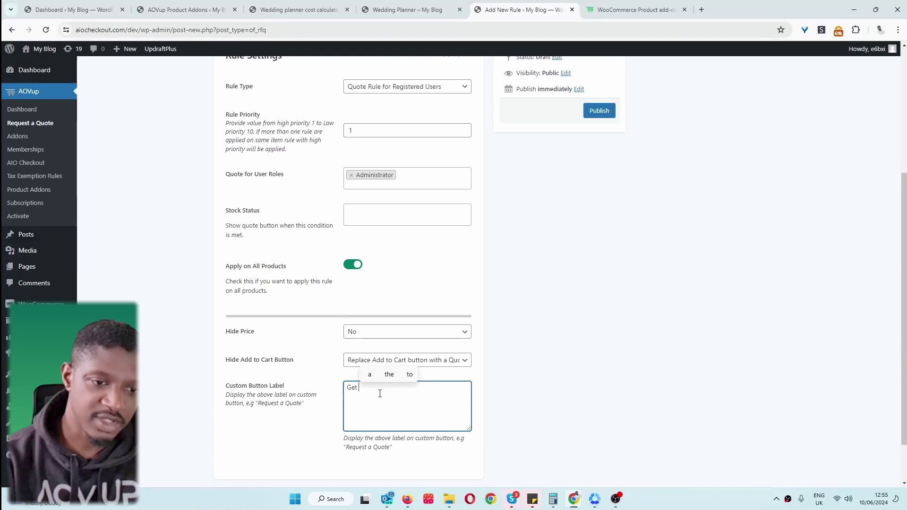
type("Quote")
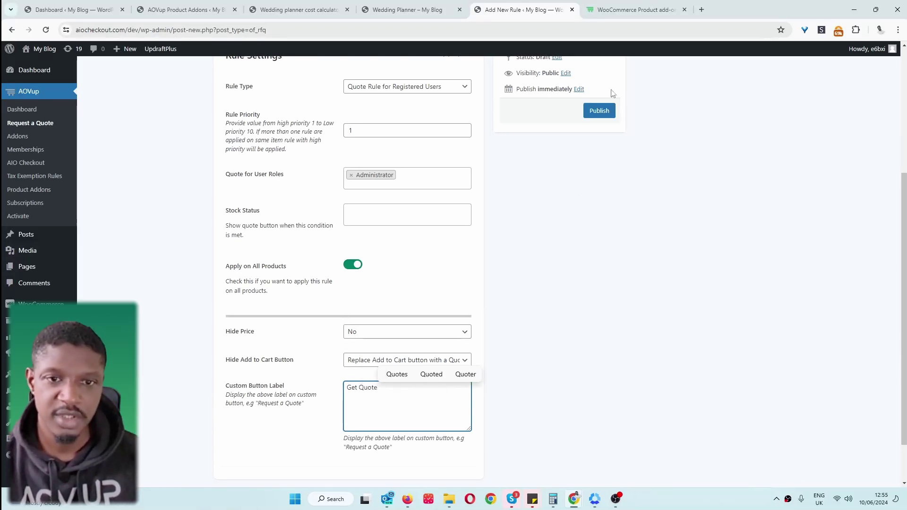
left_click(602, 111)
Reload the live wedding planner cost calculator and check the purchase button in its Preferred date section.
key("ctrl+shift+Tab")
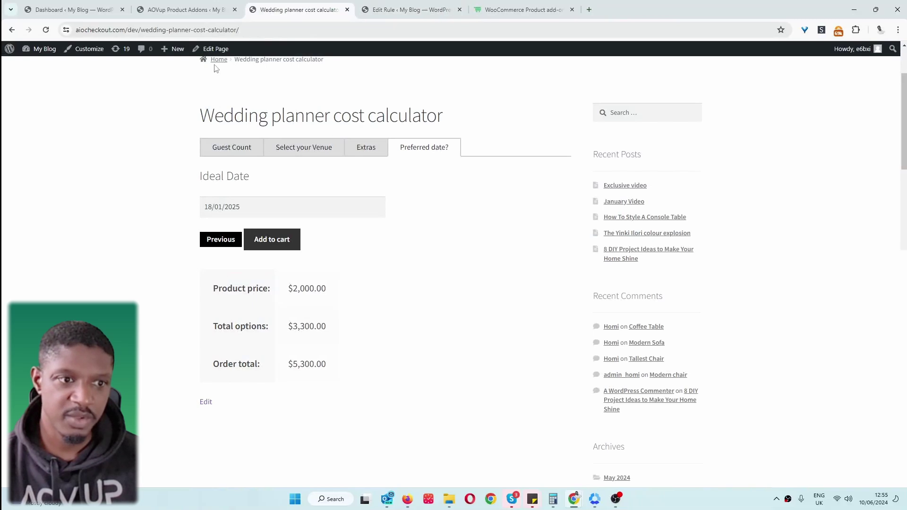
left_click(46, 30)
left_click(429, 151)
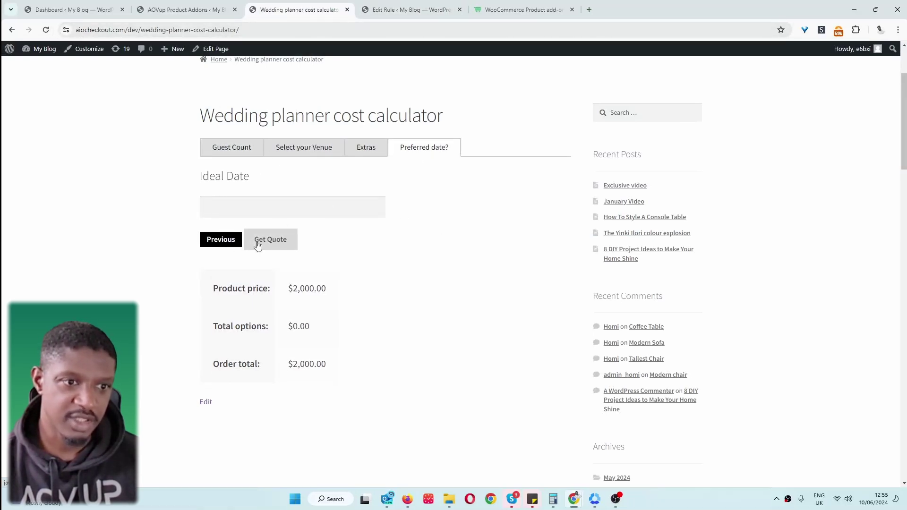
Change the published rule's Hide Add to Cart Button option to "Keep Add to Cart button and add a new Quote Button" and update it.
key("ctrl+Tab")
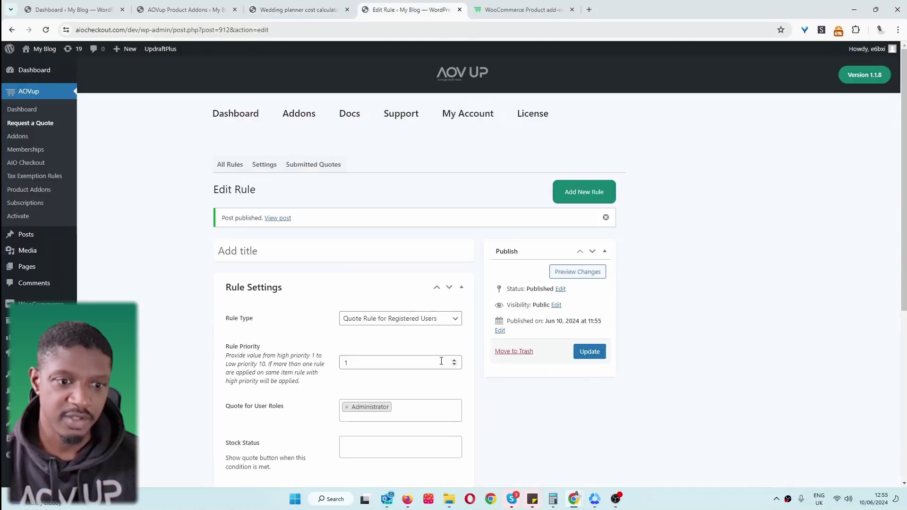
scroll(392, 403, "down", 5)
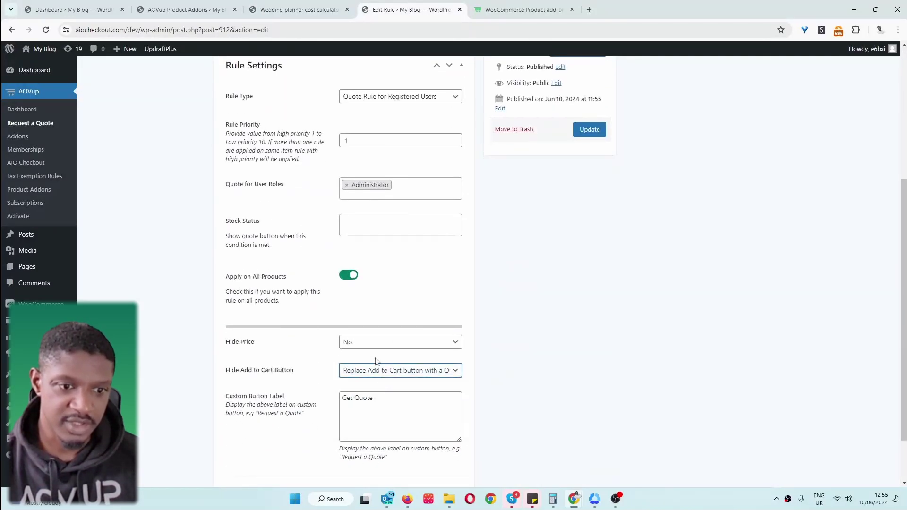
left_click(377, 371)
left_click(380, 392)
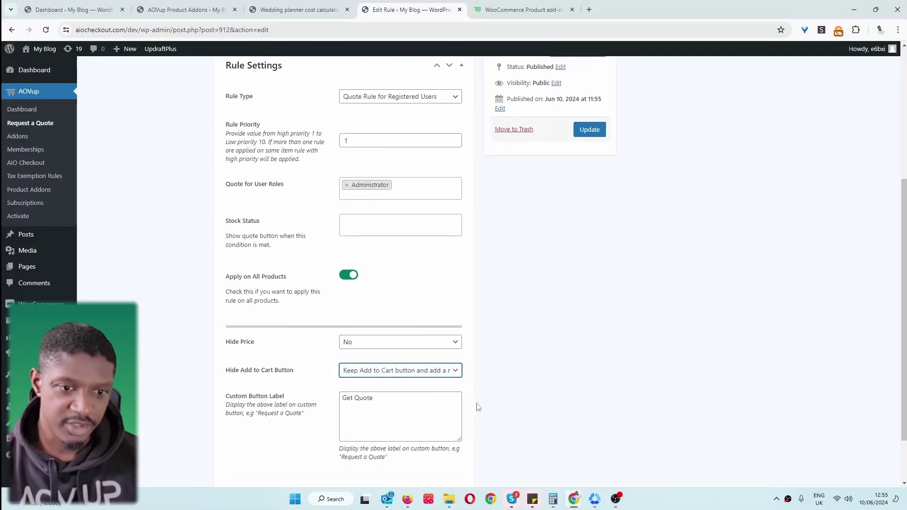
left_click(587, 135)
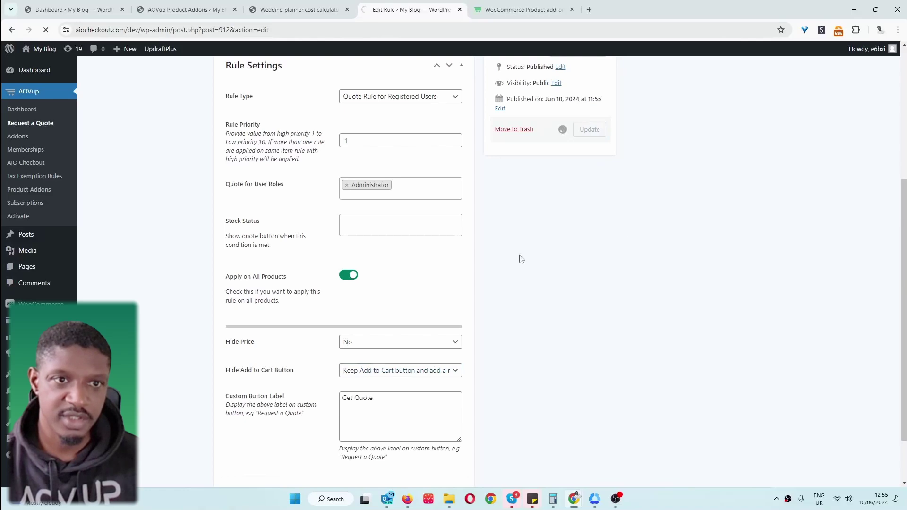
Refresh the live calculator page to check its buttons against the updated quote rule.
left_click(283, 10)
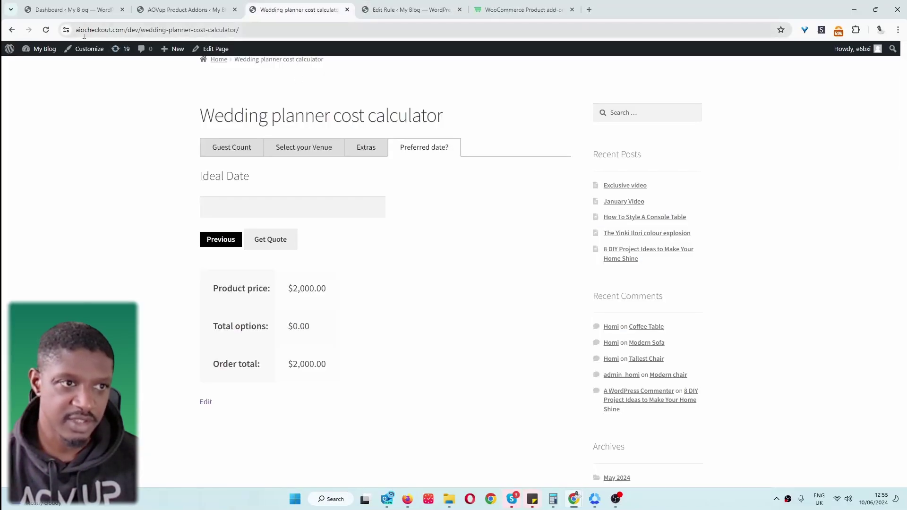
left_click(46, 30)
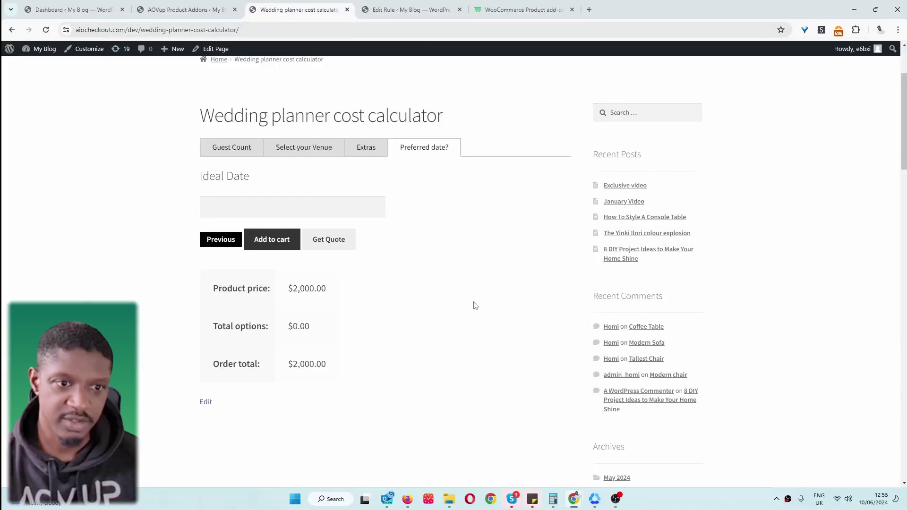